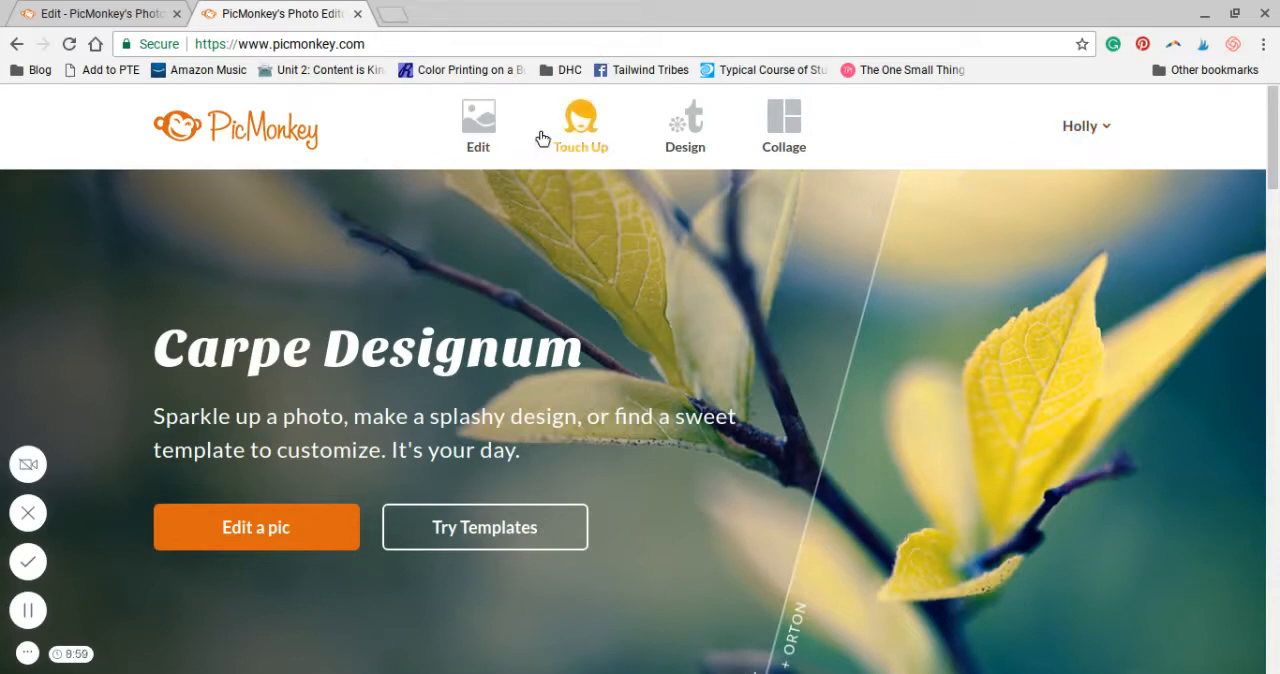
Open the blank canvas templates for a new design and look through the available print and social media sizes
mouse_move(698, 150)
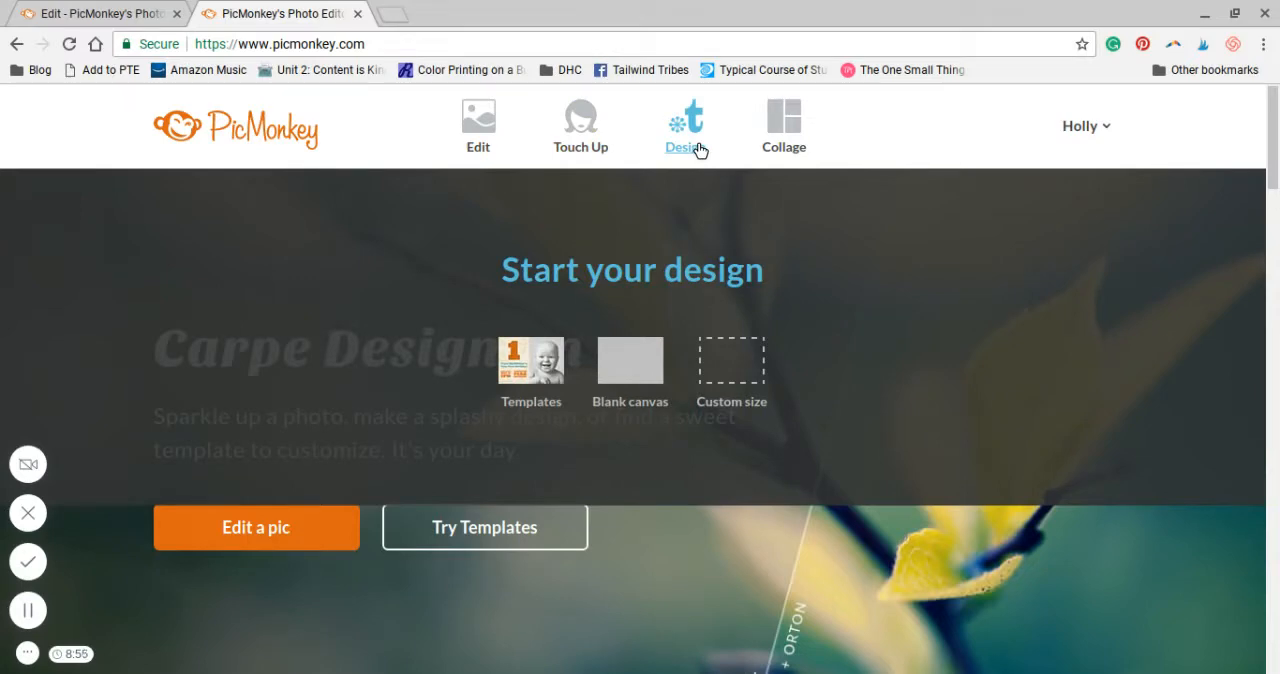
click(647, 392)
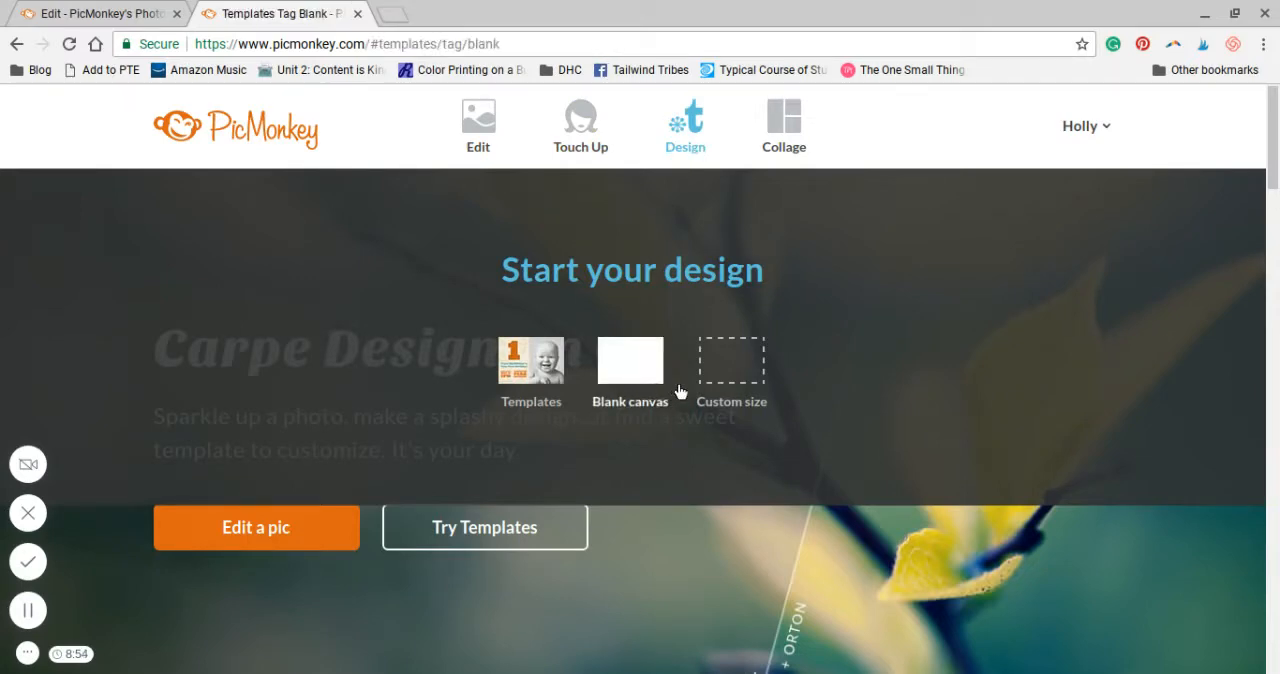
click(628, 366)
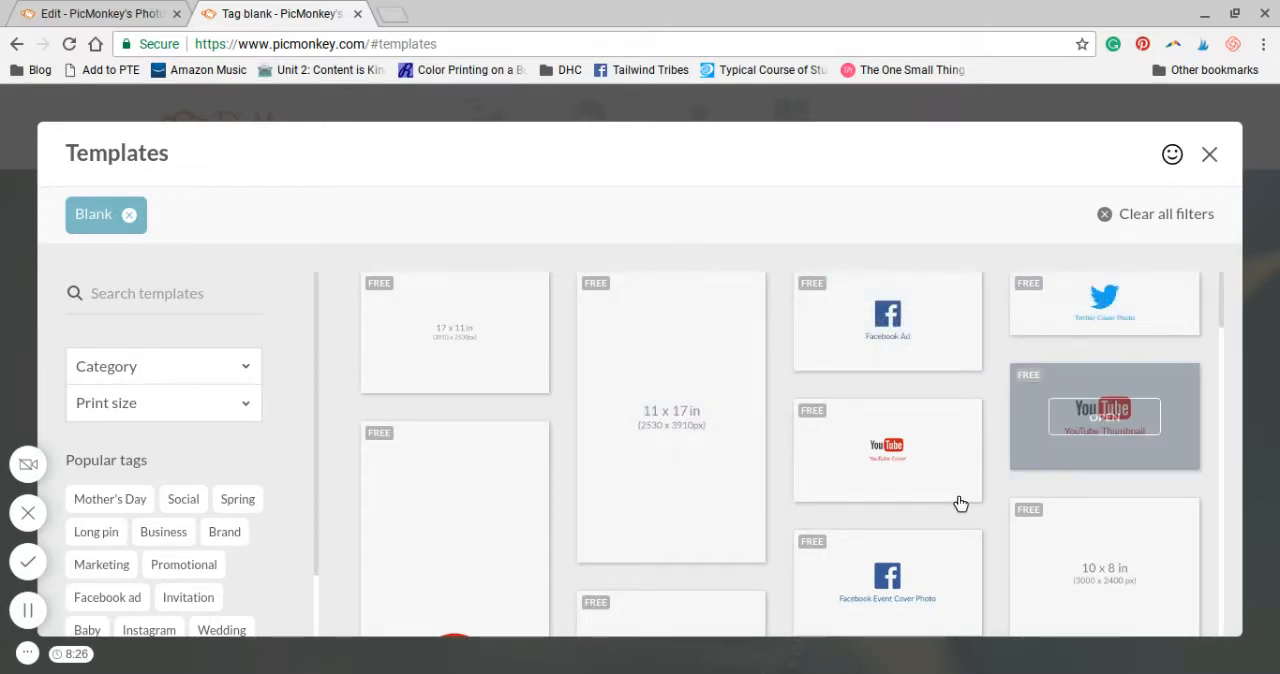
scroll(699, 430, down, 1)
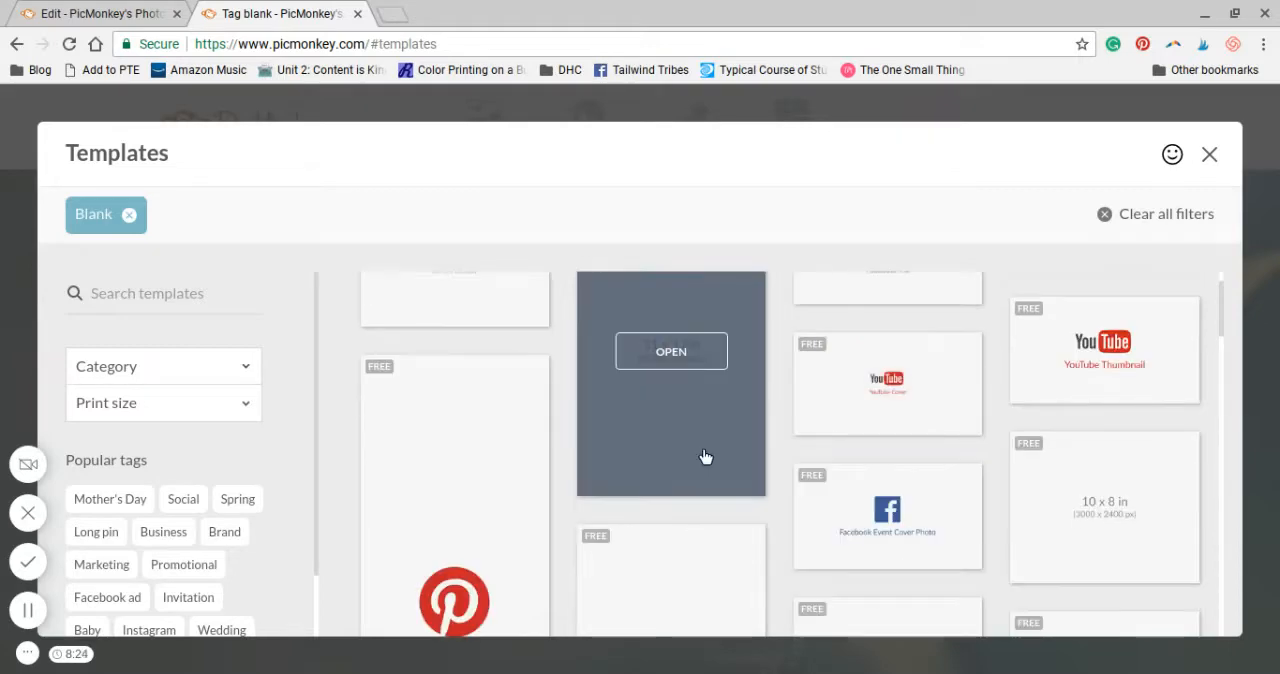
scroll(702, 455, up, 1)
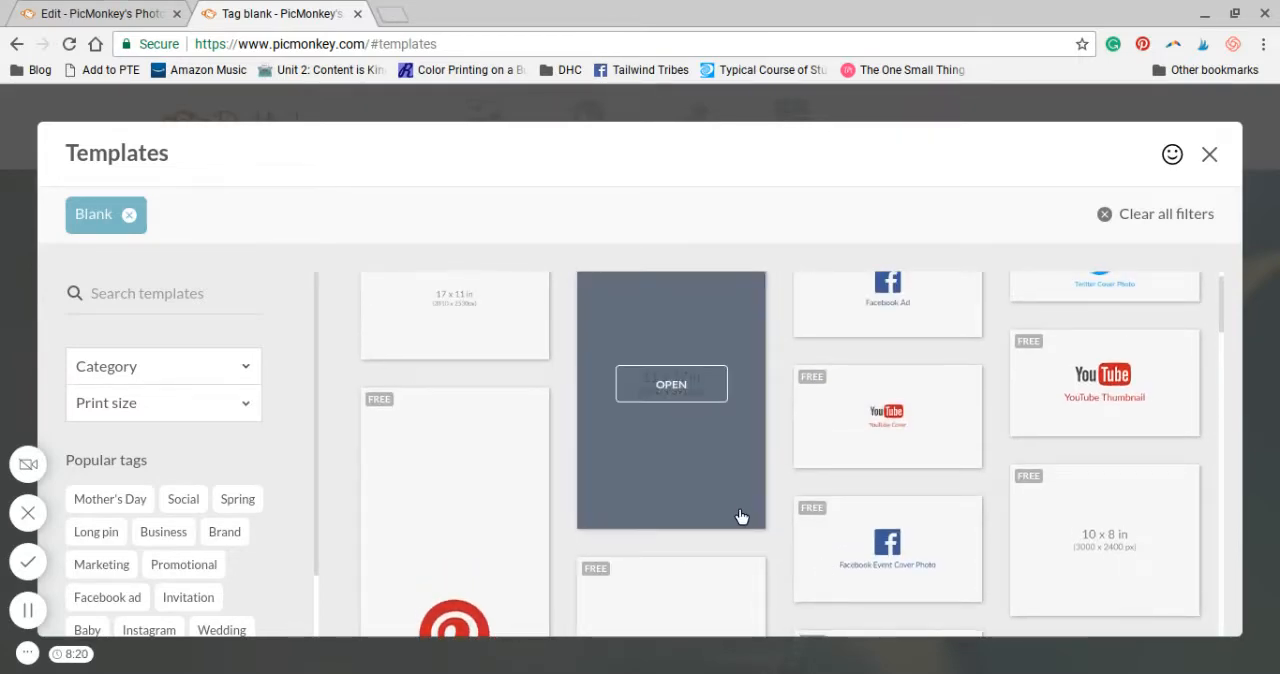
scroll(728, 499, down, 2)
scroll(728, 499, down, 3)
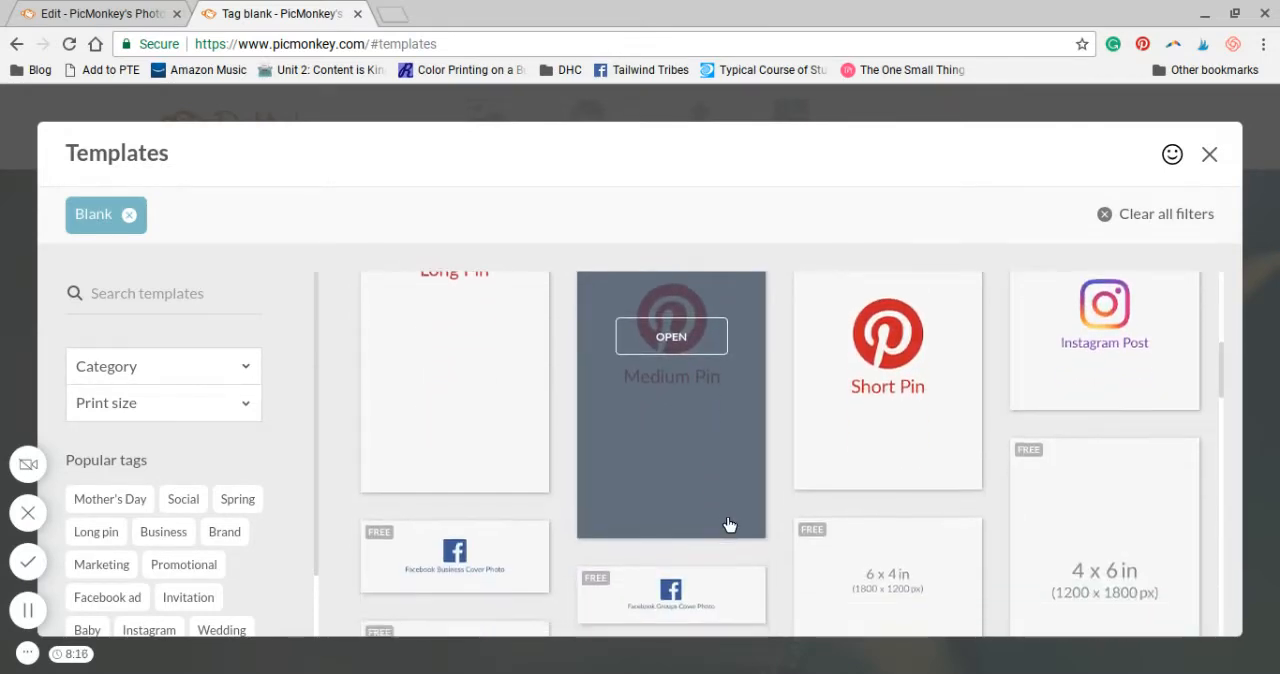
scroll(728, 520, down, 4)
scroll(505, 551, down, 1)
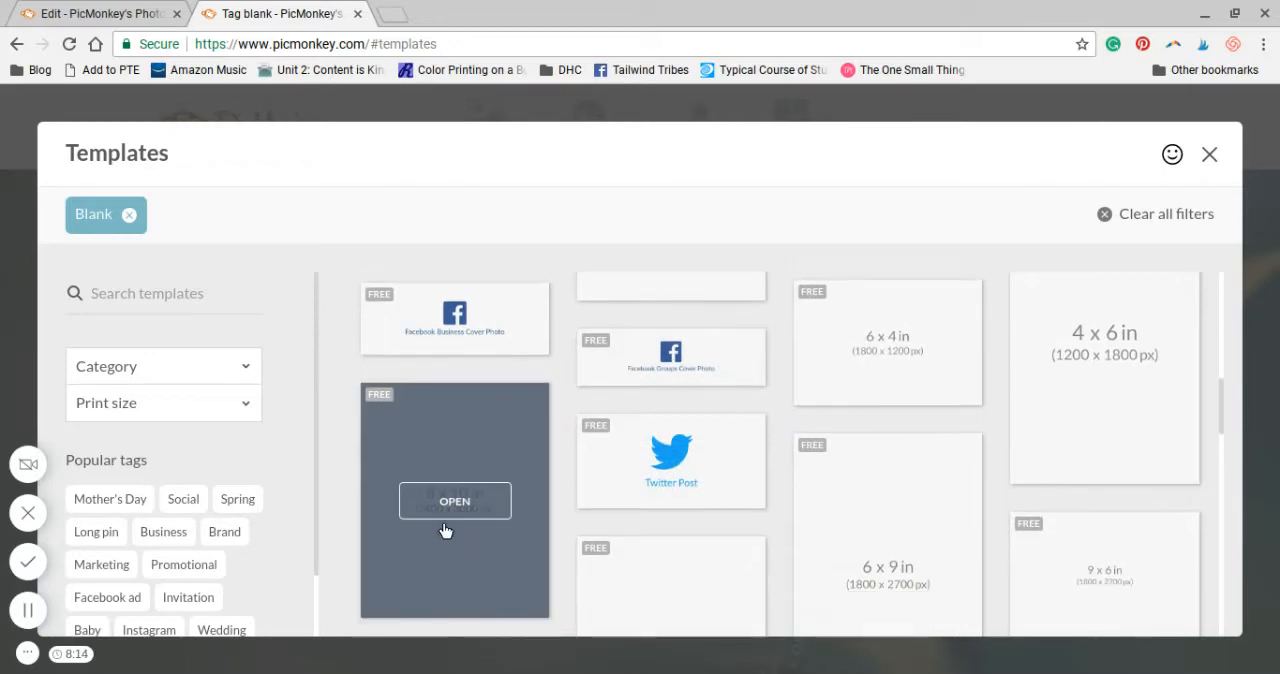
Try to open a blank print-size template, and close the templates tab to return to the Daily Meal Planner in the editor
click(445, 527)
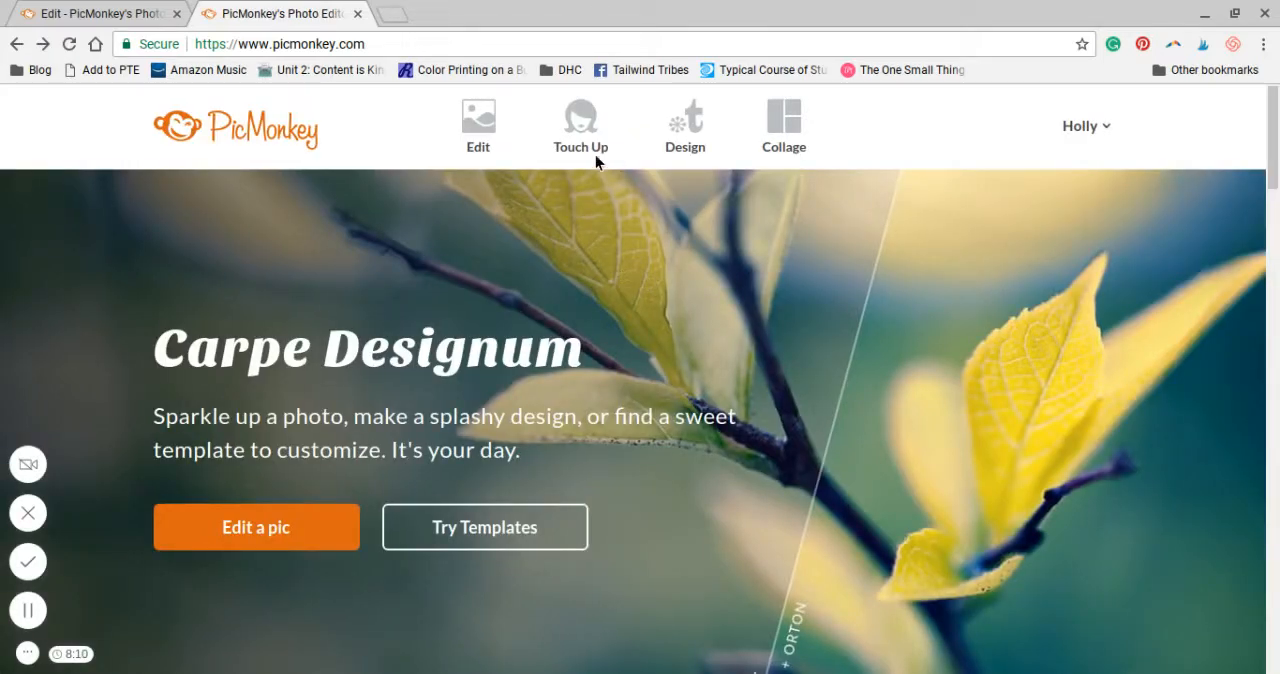
click(42, 44)
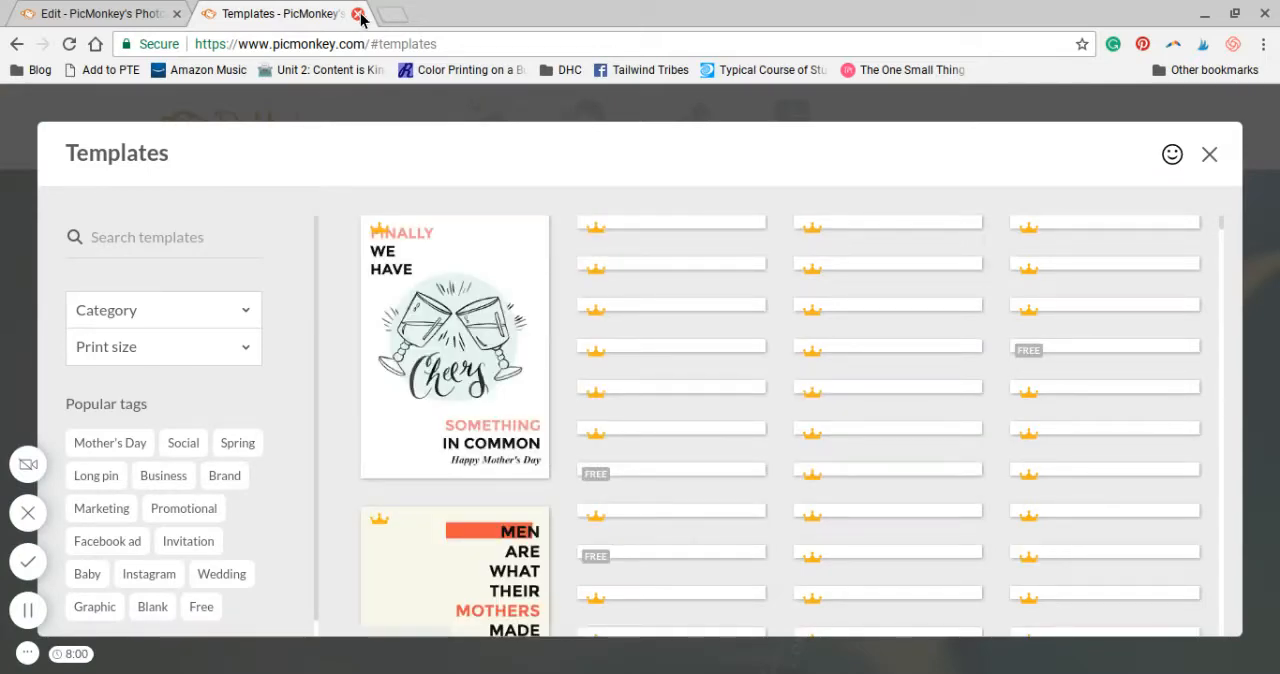
click(358, 14)
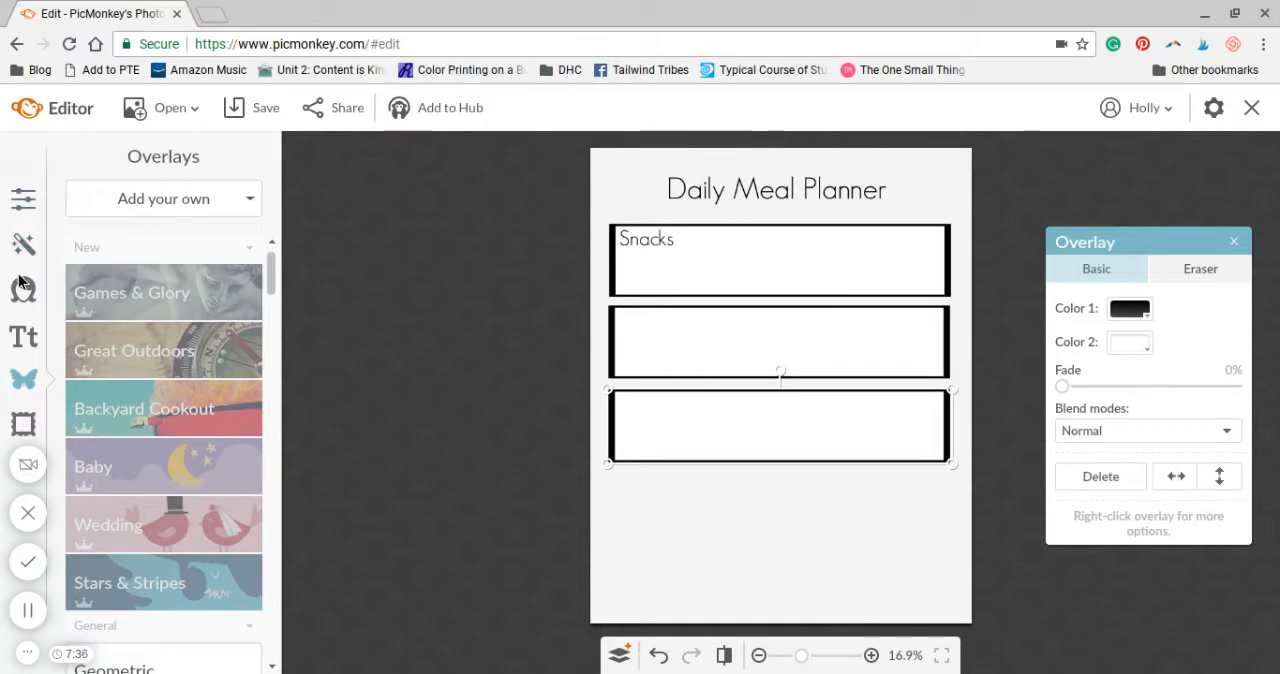
Apply white (ffffff) as the planner's canvas color and dismiss the performance notice
click(25, 206)
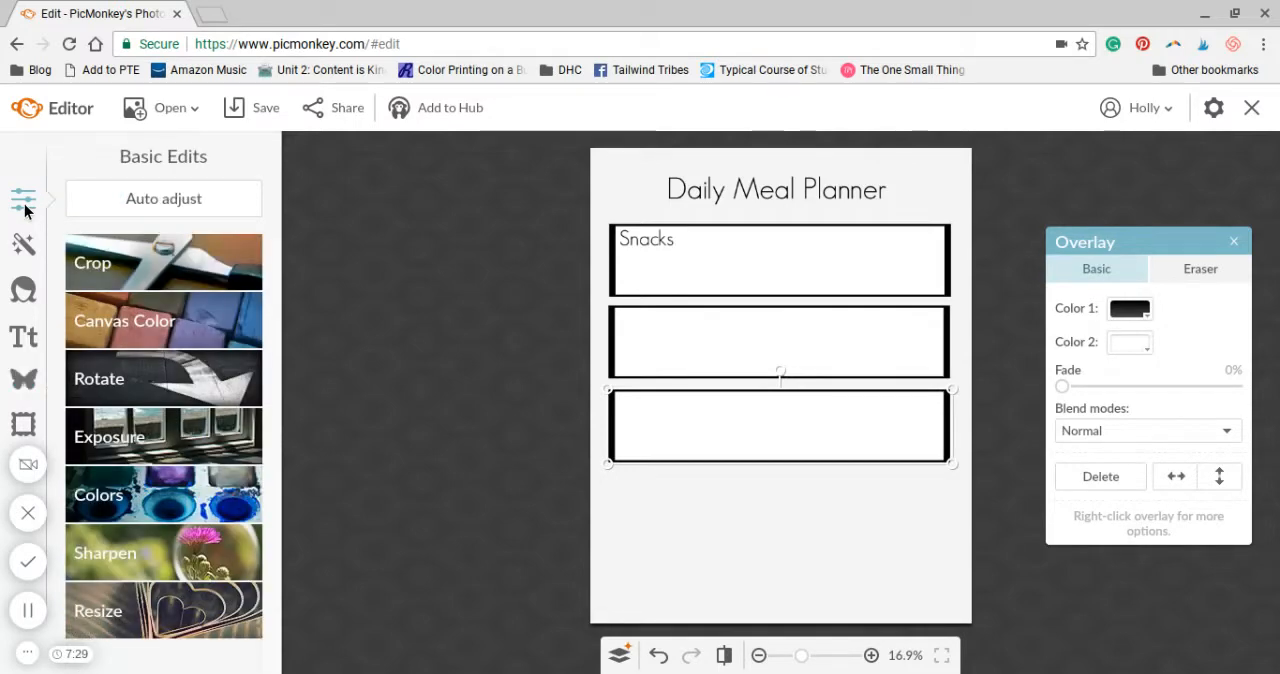
click(127, 326)
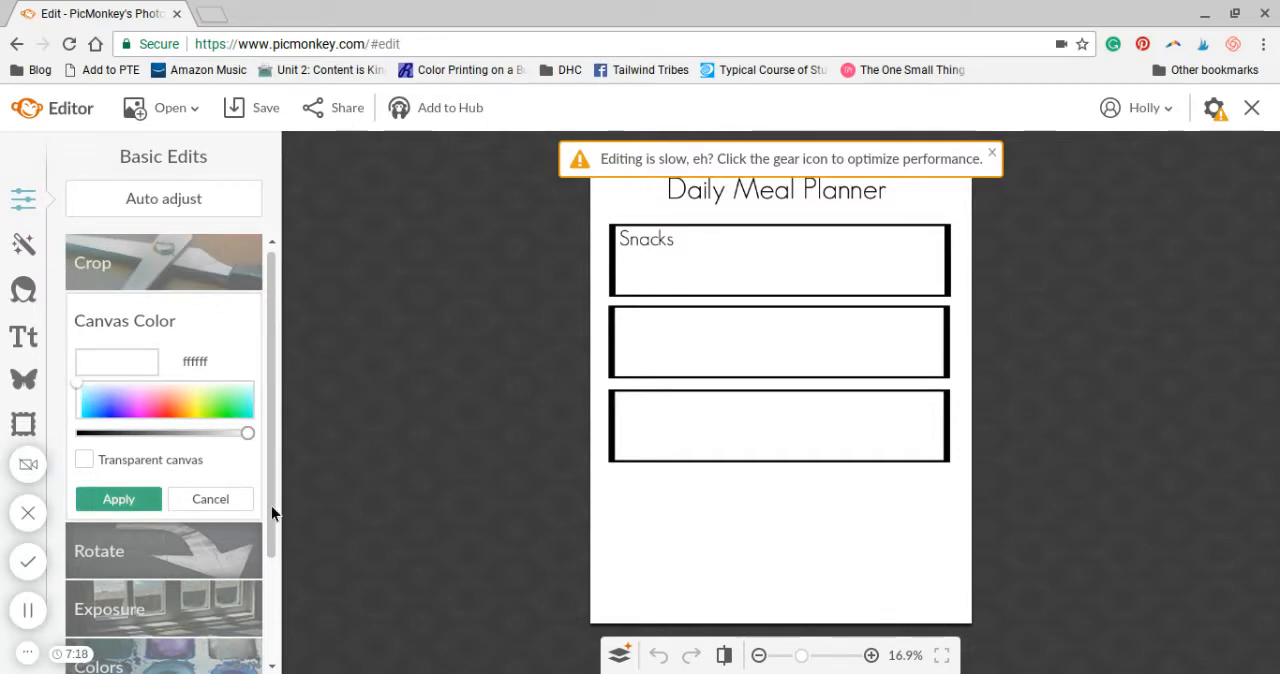
click(130, 502)
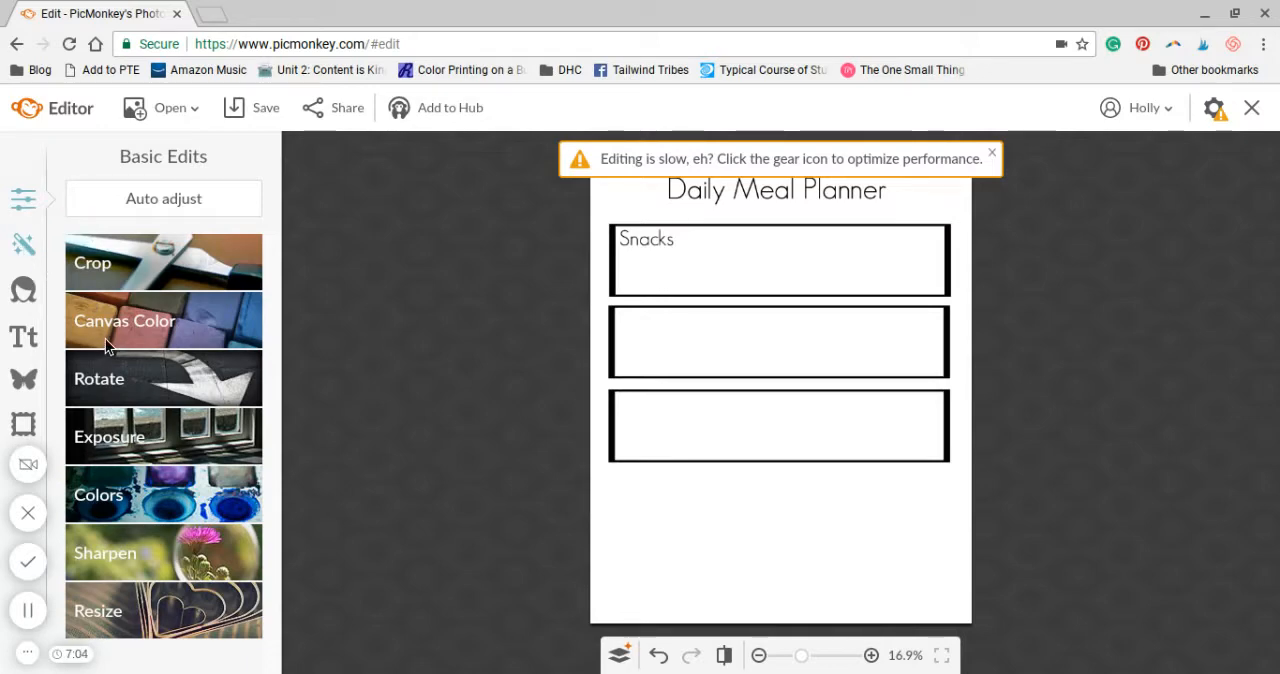
click(996, 154)
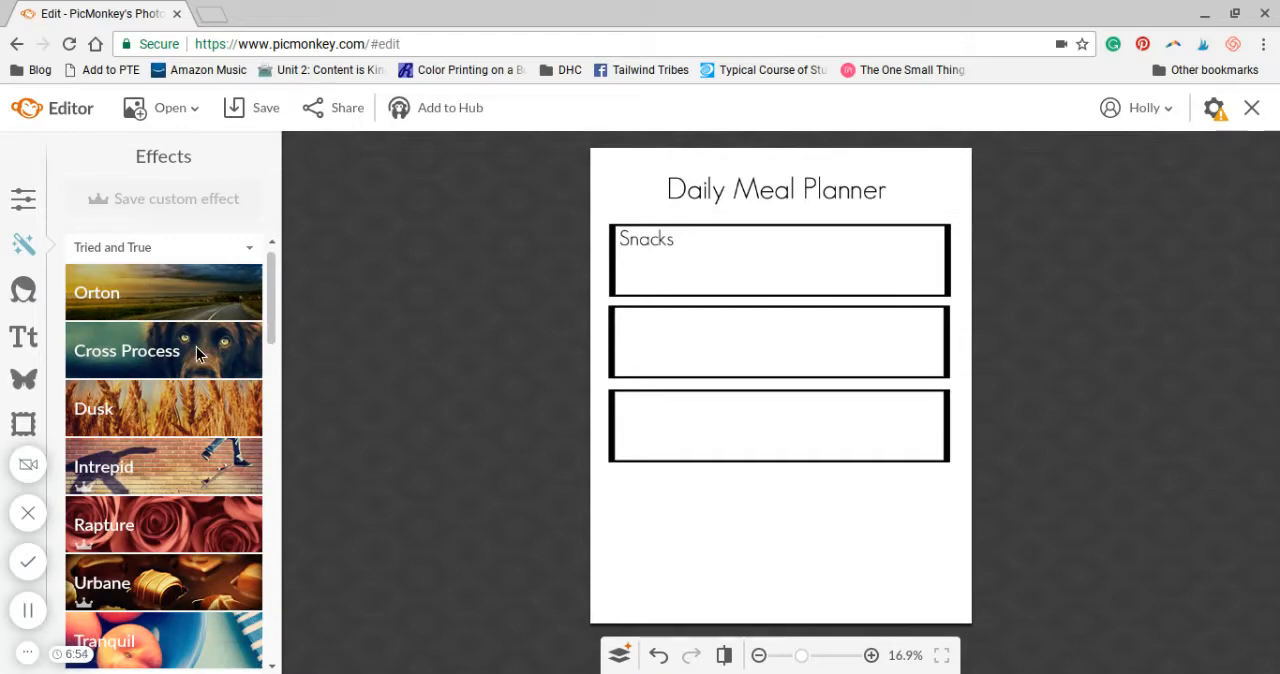
Look through the effects from Tried and True to Black and White, and view the Touch Up tools
scroll(144, 580, down, 1)
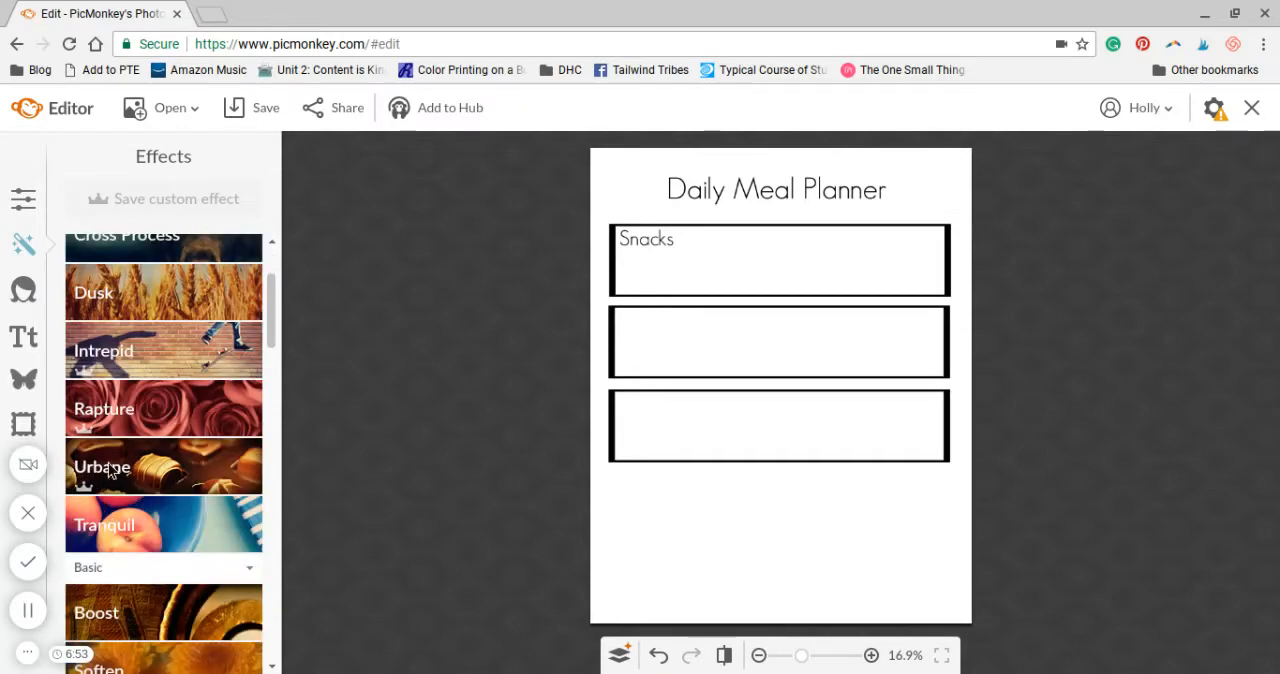
scroll(150, 590, down, 1)
scroll(165, 589, down, 1)
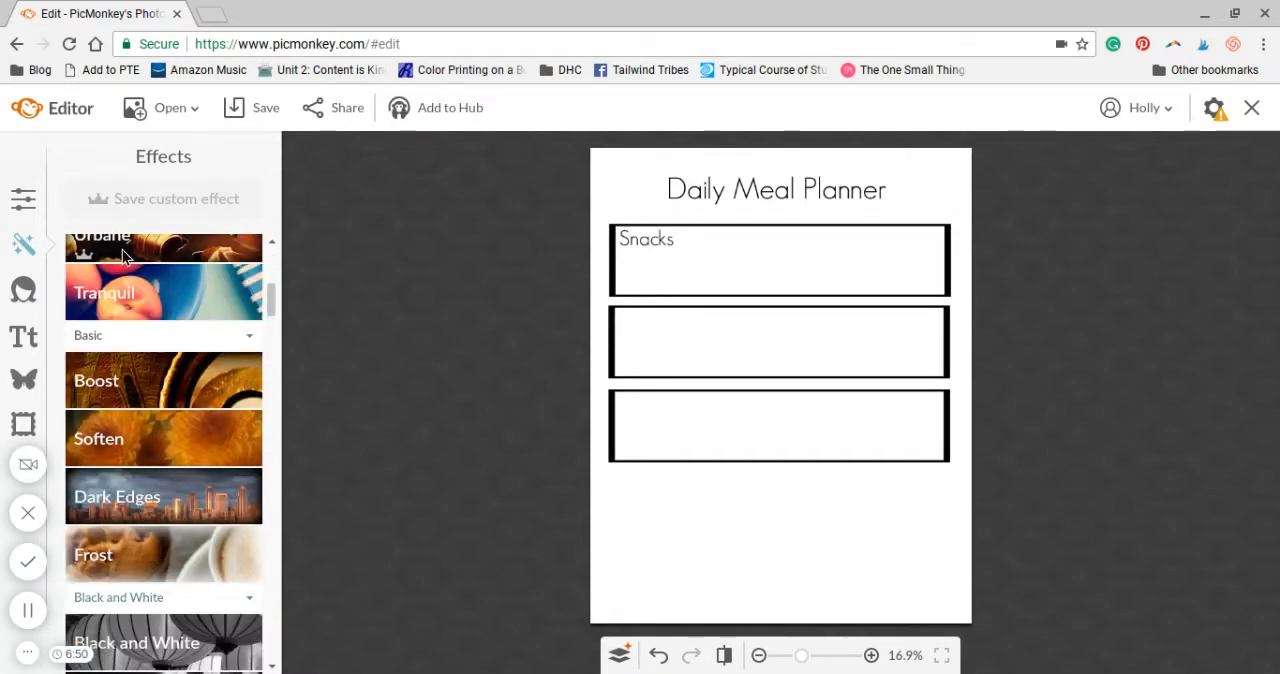
scroll(151, 546, down, 1)
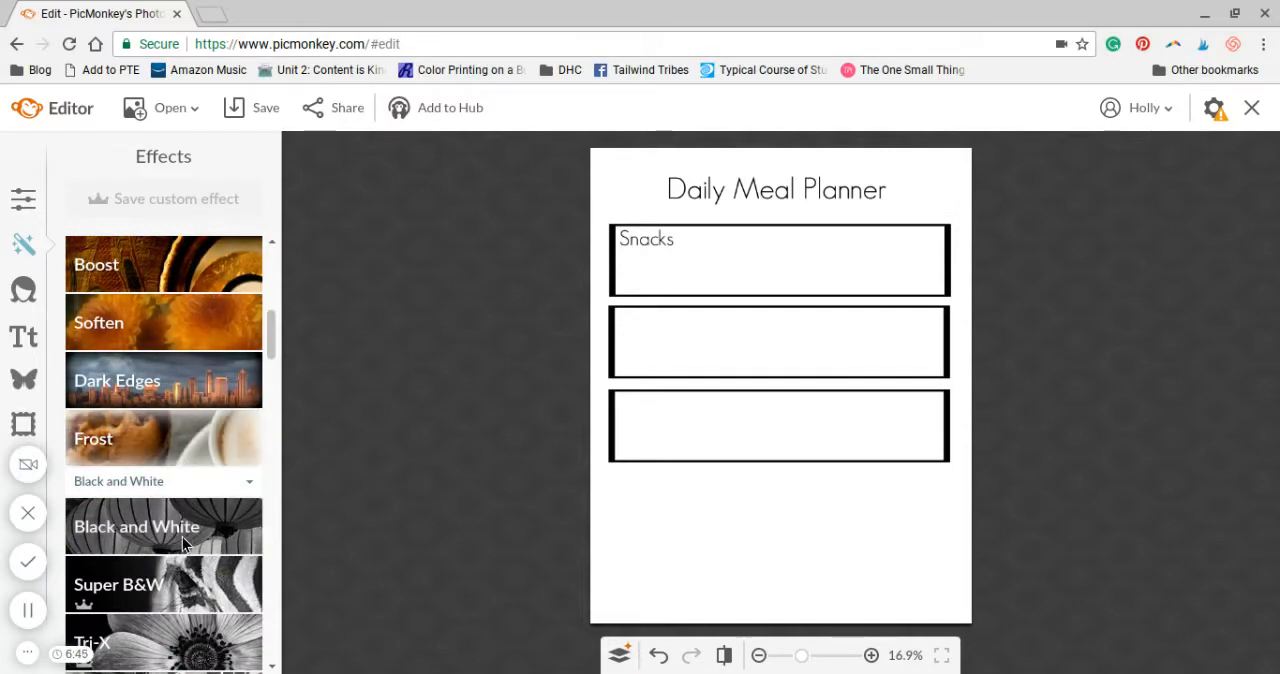
scroll(182, 537, down, 1)
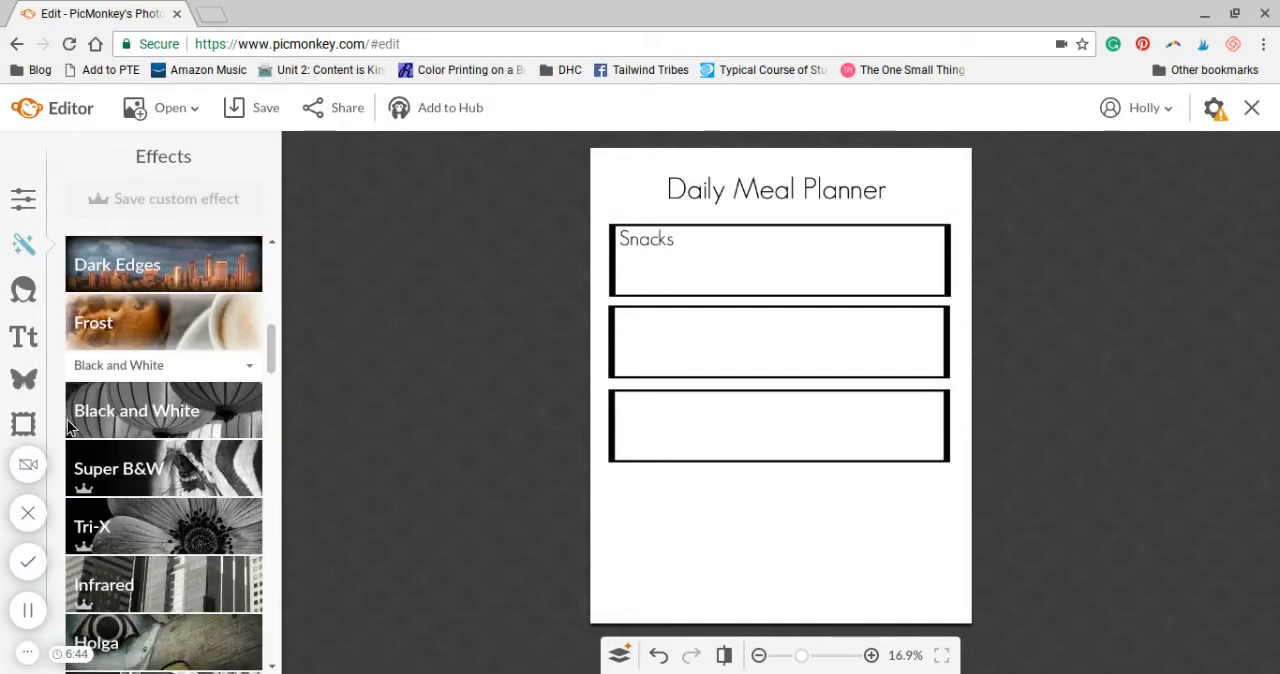
scroll(150, 600, down, 1)
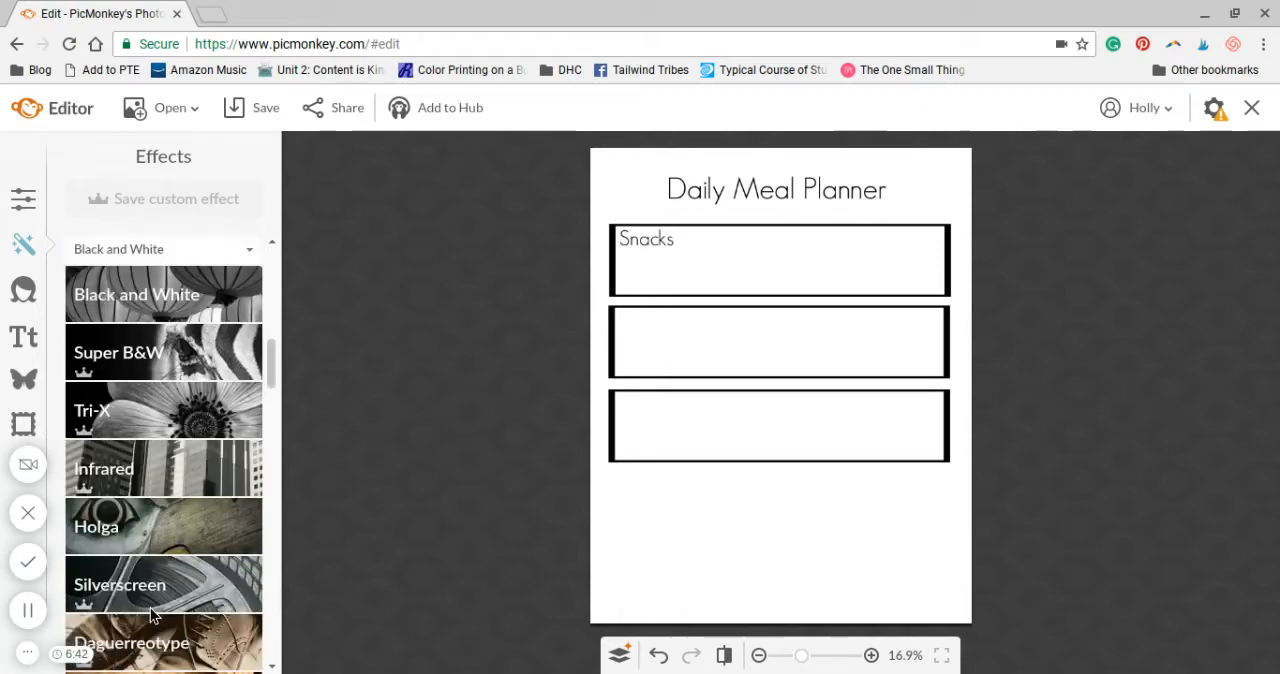
click(24, 295)
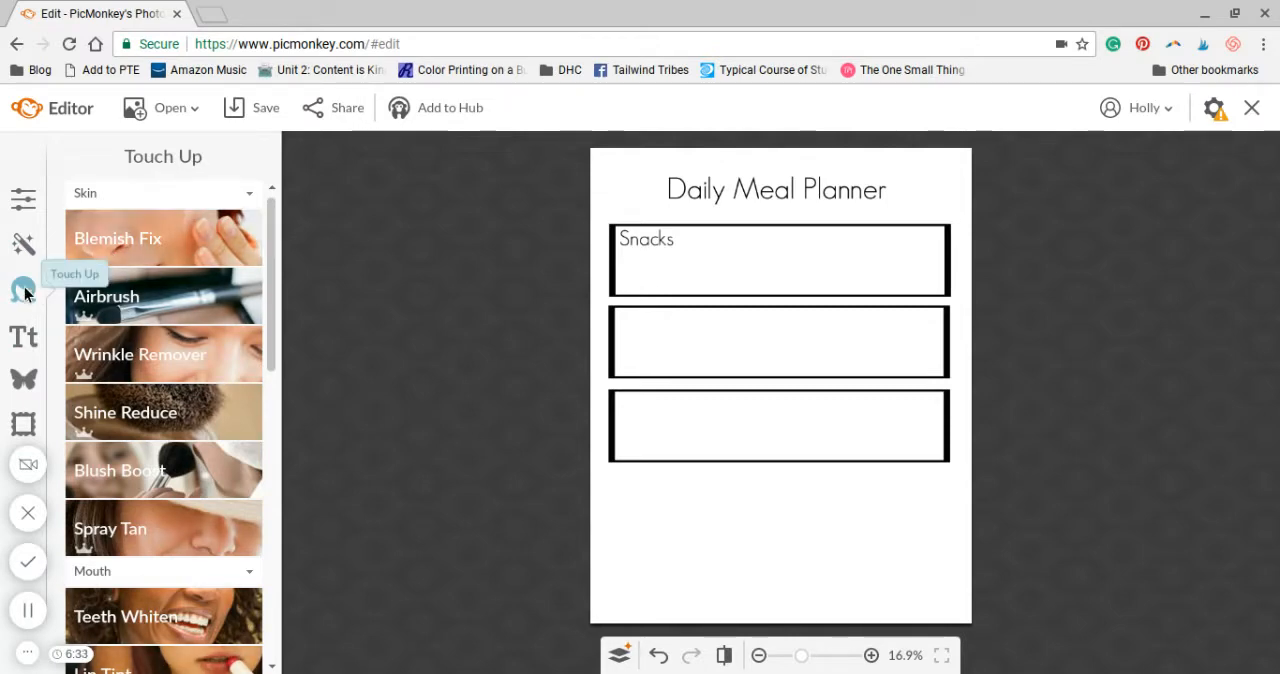
Add the text "Lunch" in Geo Sans Light inside the second box, near its left edge
click(24, 340)
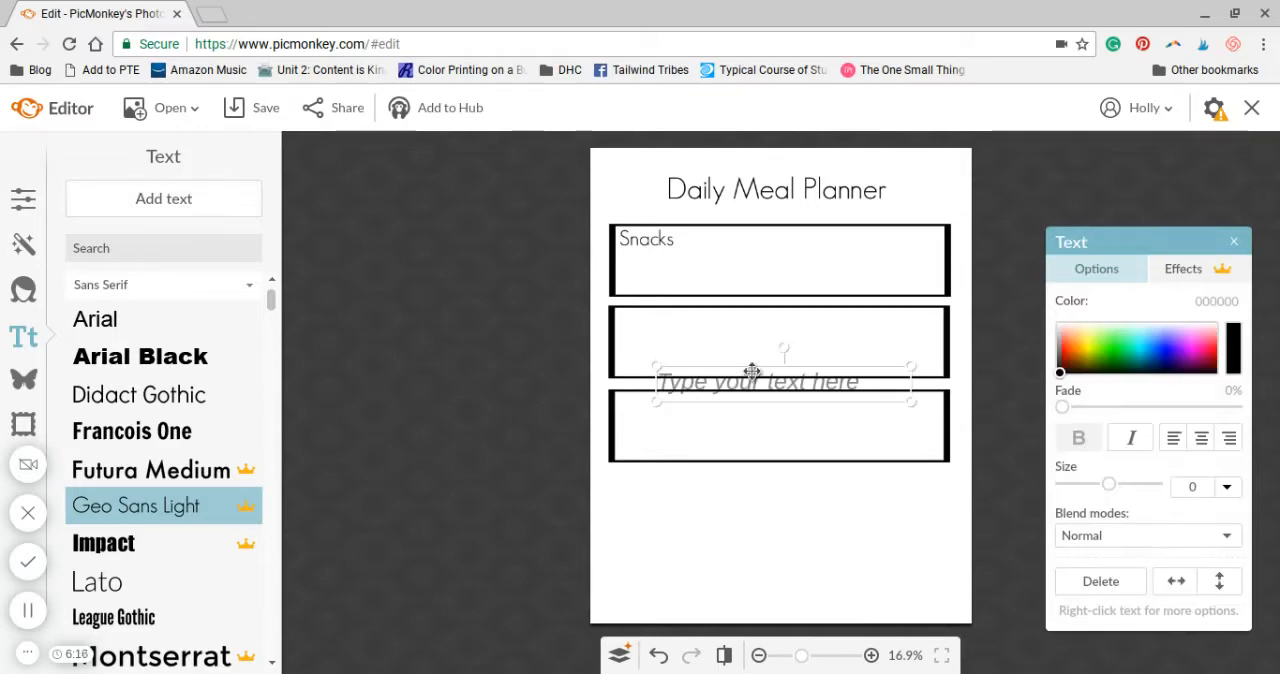
drag(762, 388, 727, 339)
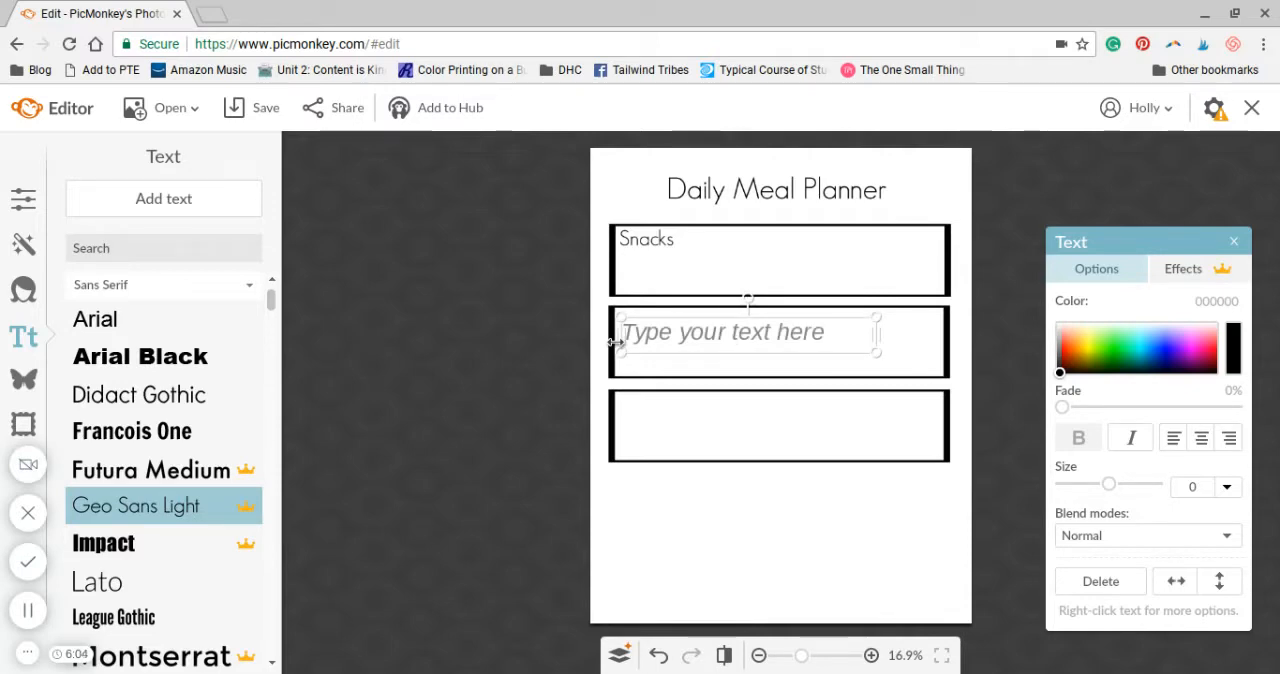
click(731, 335)
text(Lunch)
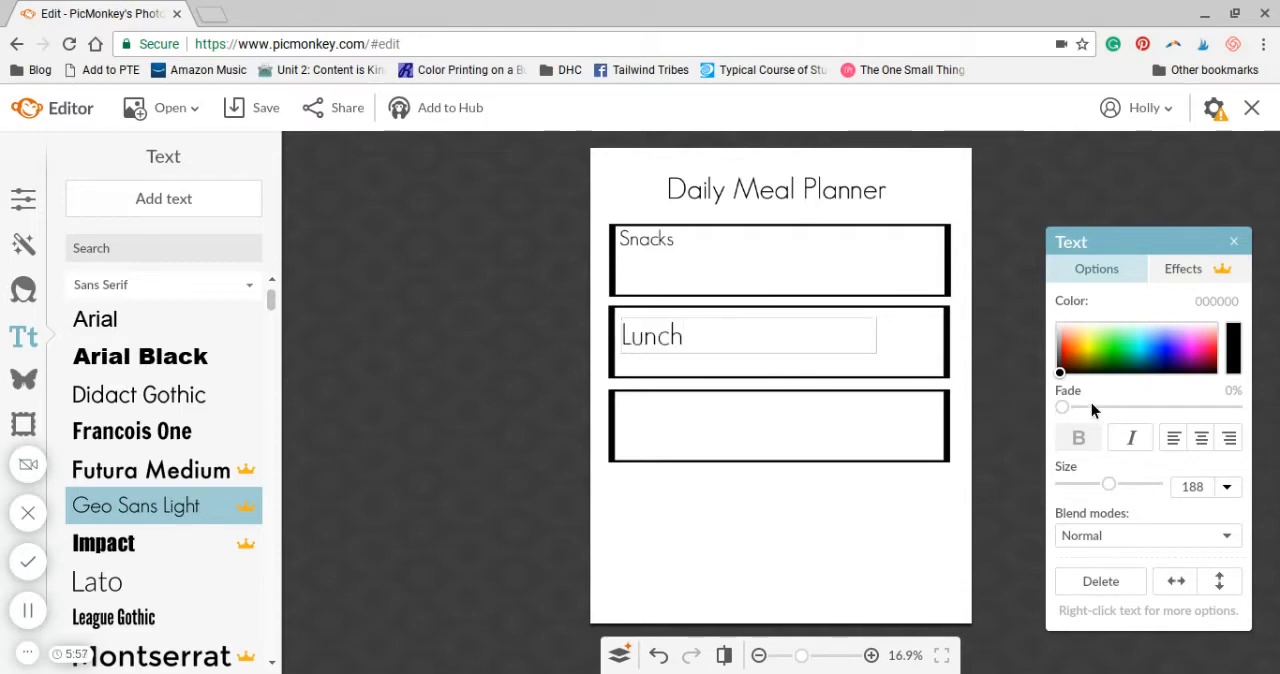
Reduce the "Lunch" text to size 149
drag(757, 332, 607, 331)
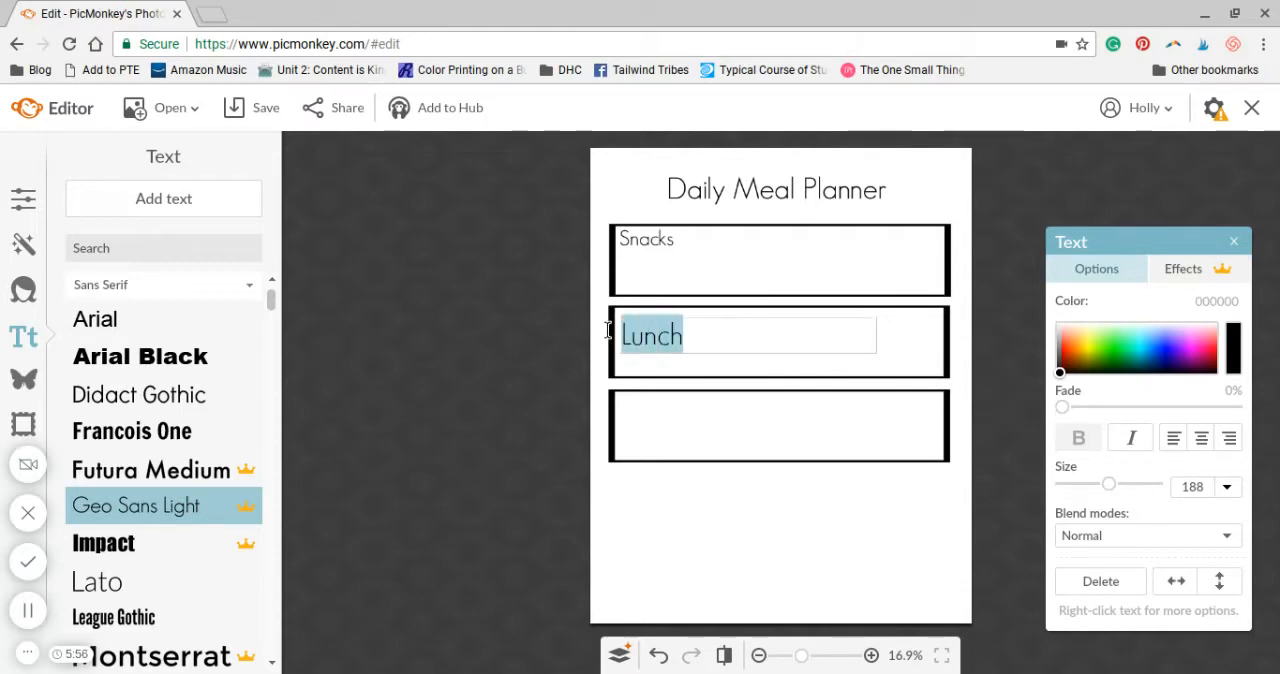
click(1102, 481)
click(1098, 481)
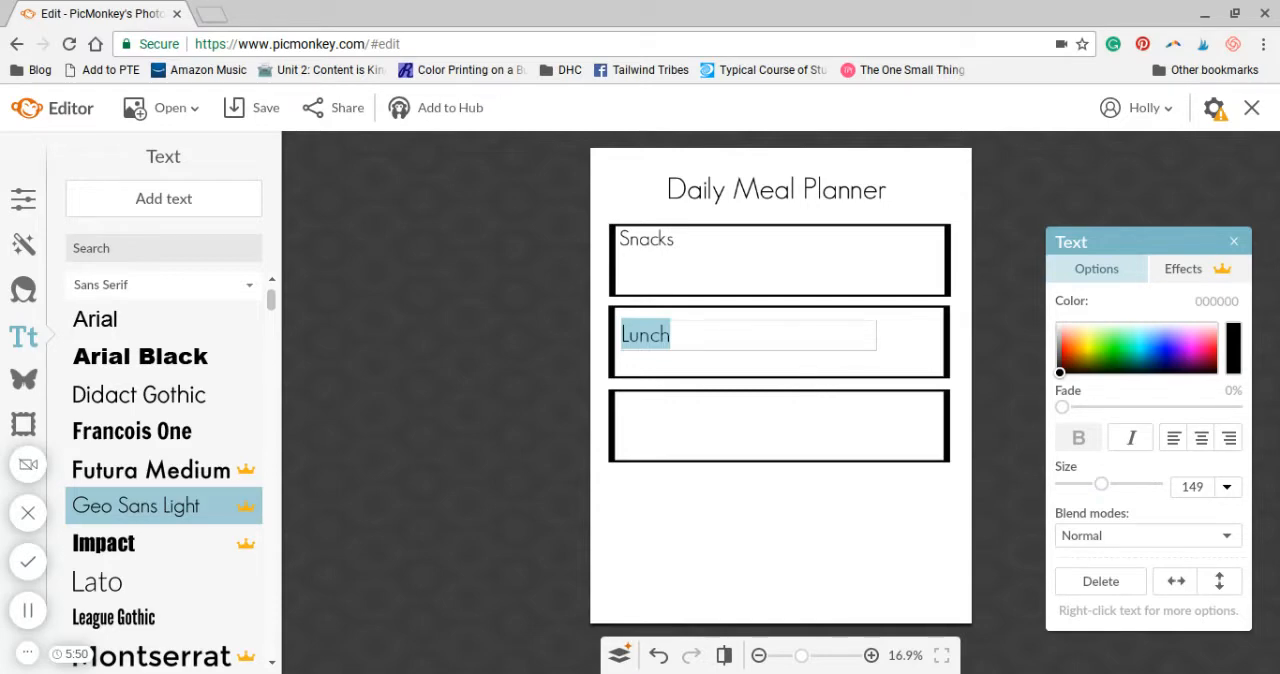
click(691, 323)
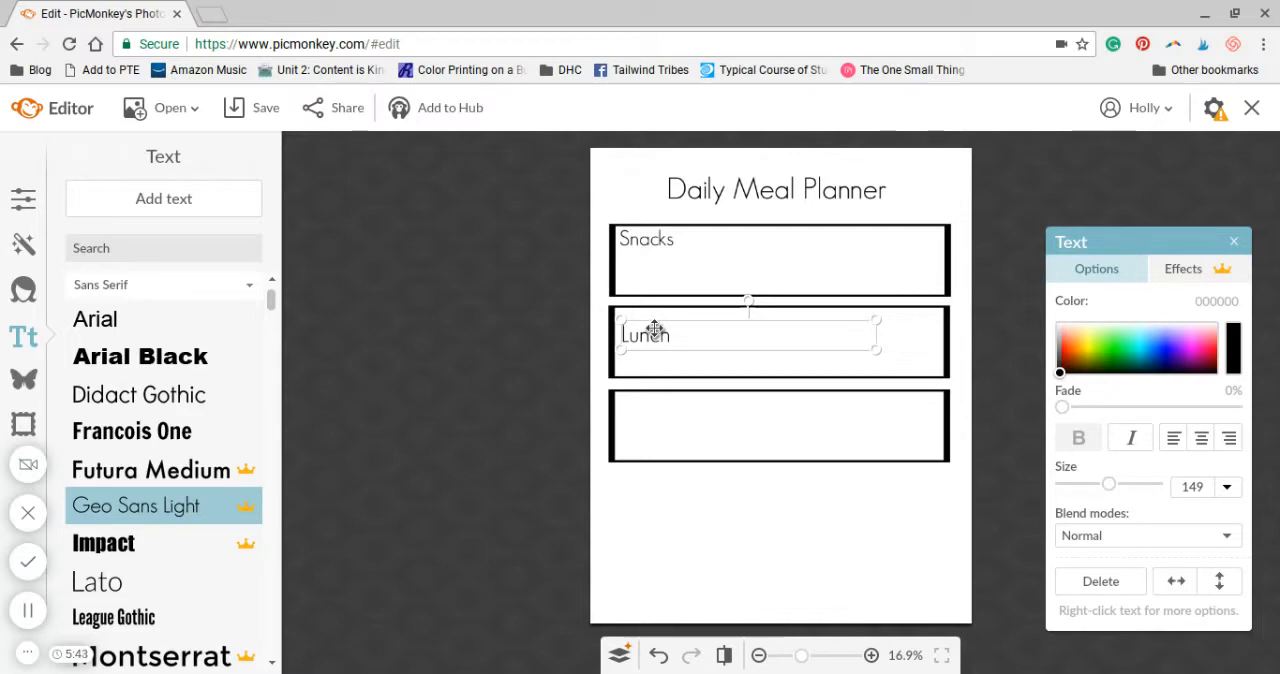
double_click(650, 335)
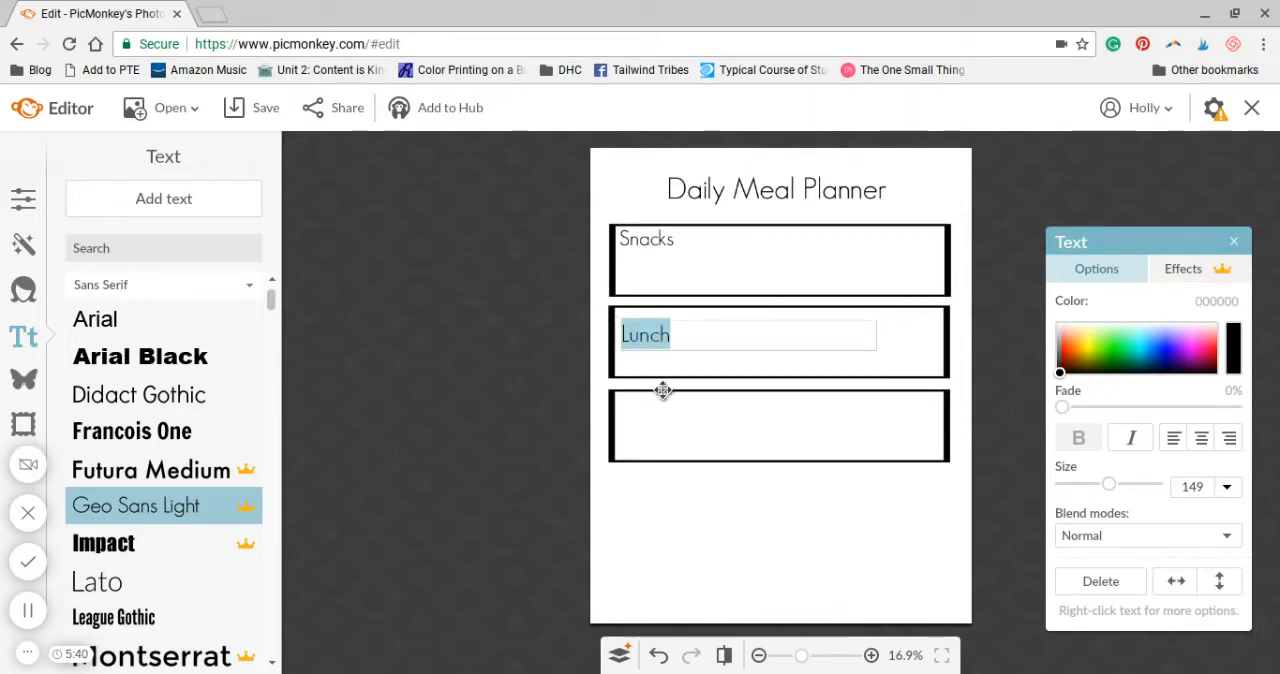
Duplicate the third planner box and place the copy below it, aligned with the left edges of the other boxes
click(17, 390)
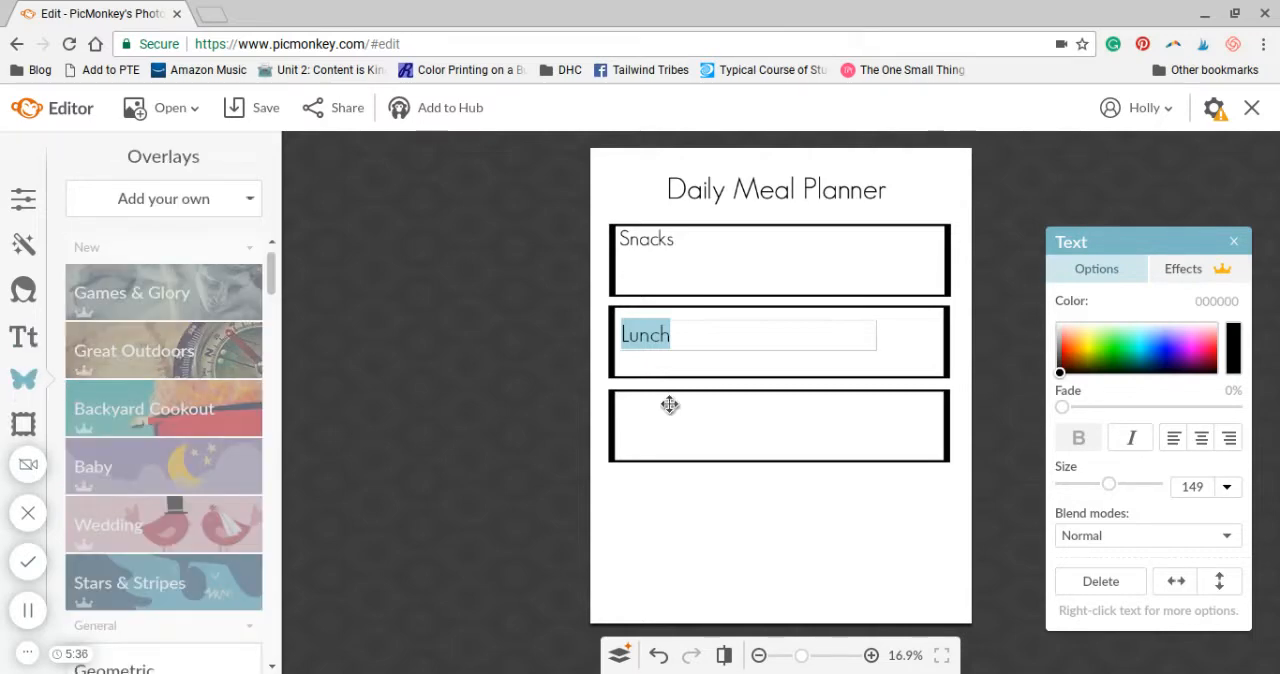
key(Escape)
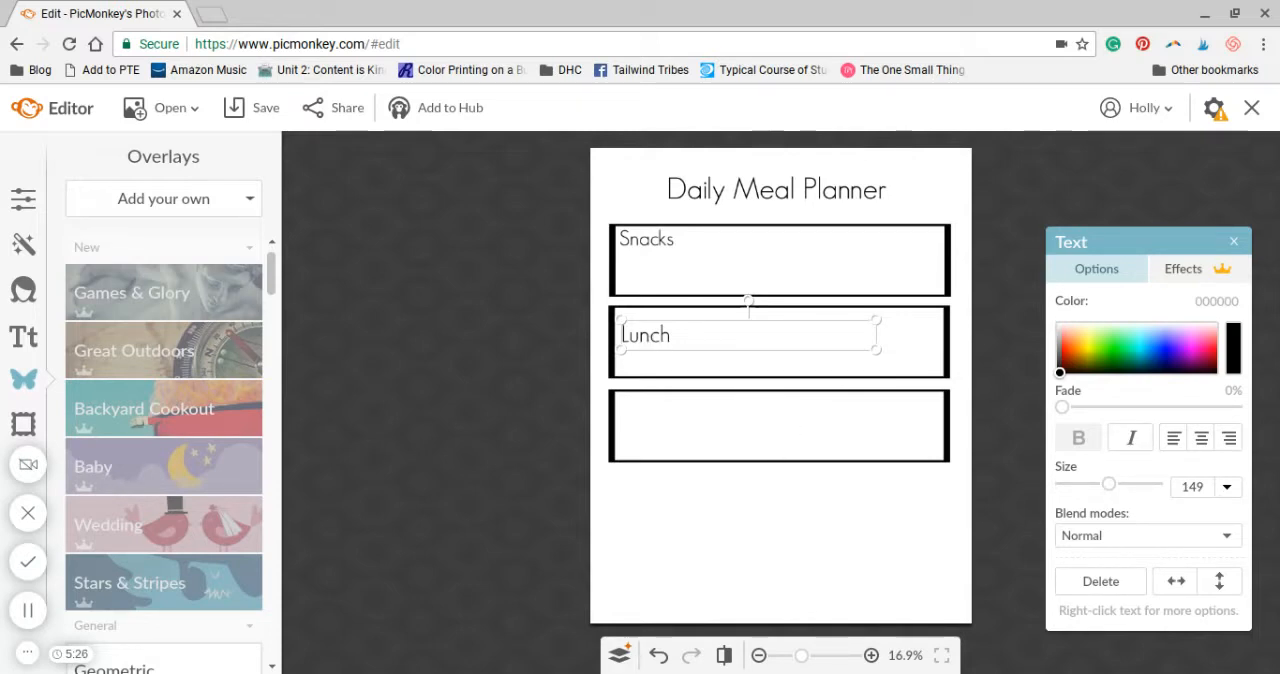
click(751, 426)
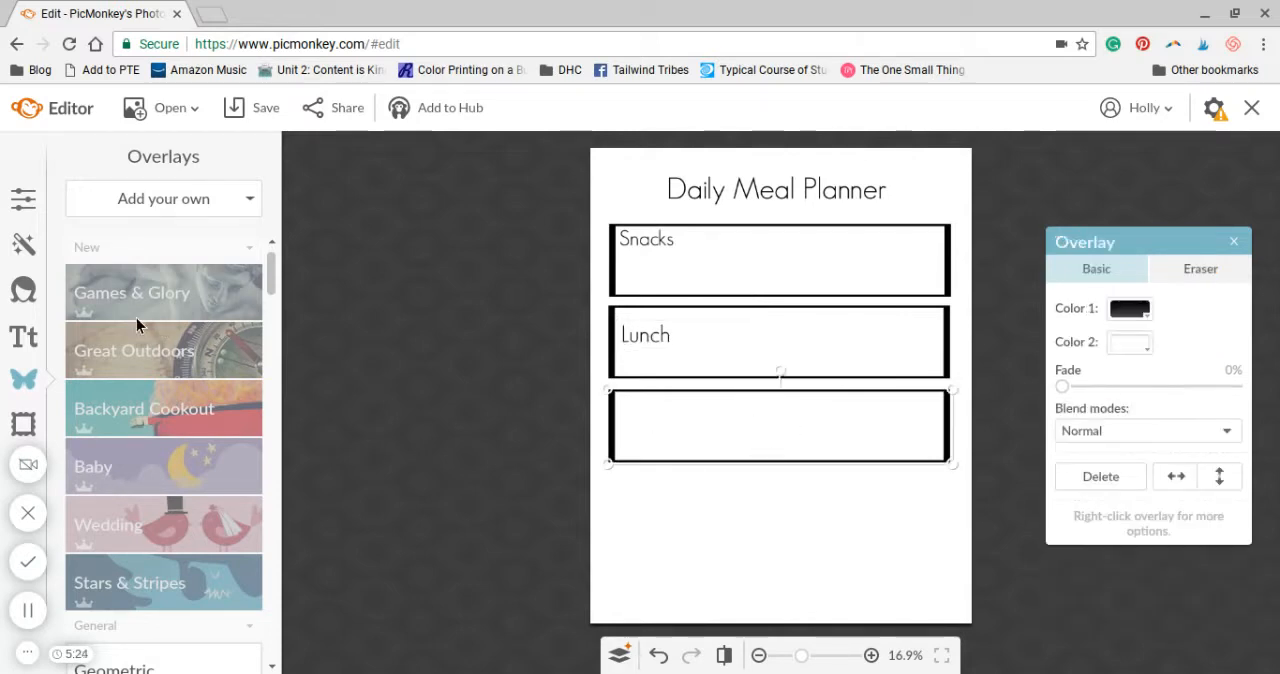
scroll(138, 320, down, 5)
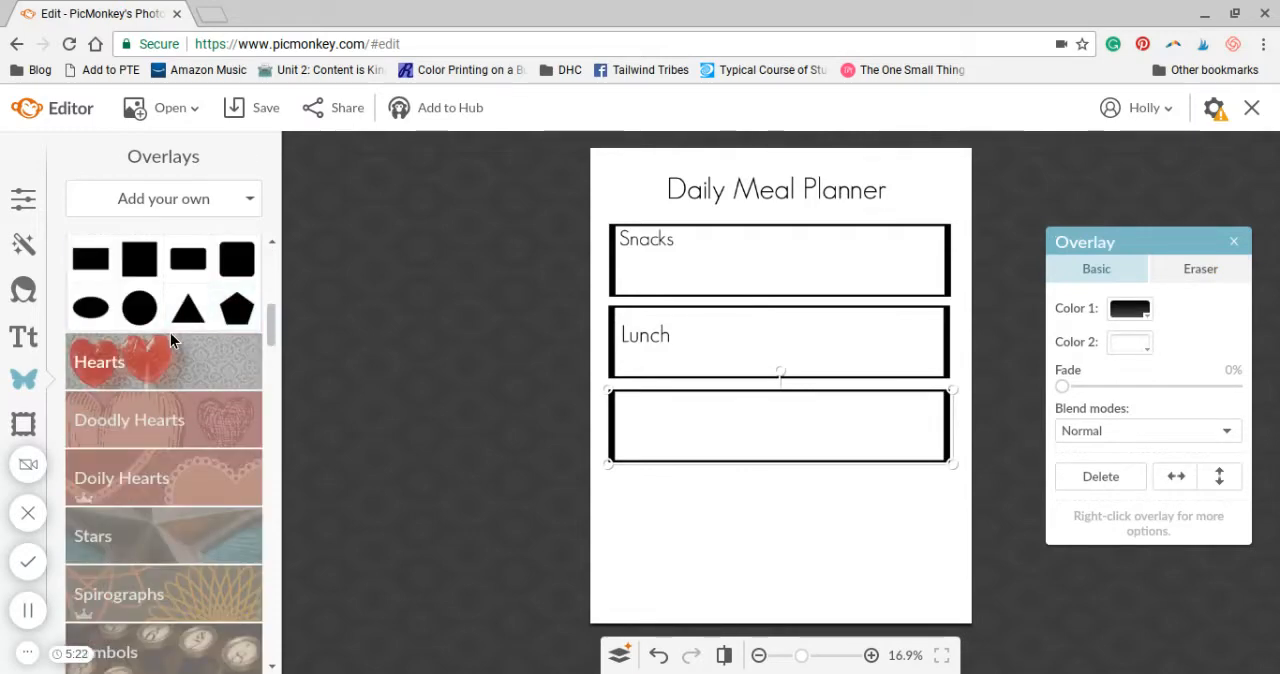
scroll(170, 333, up, 3)
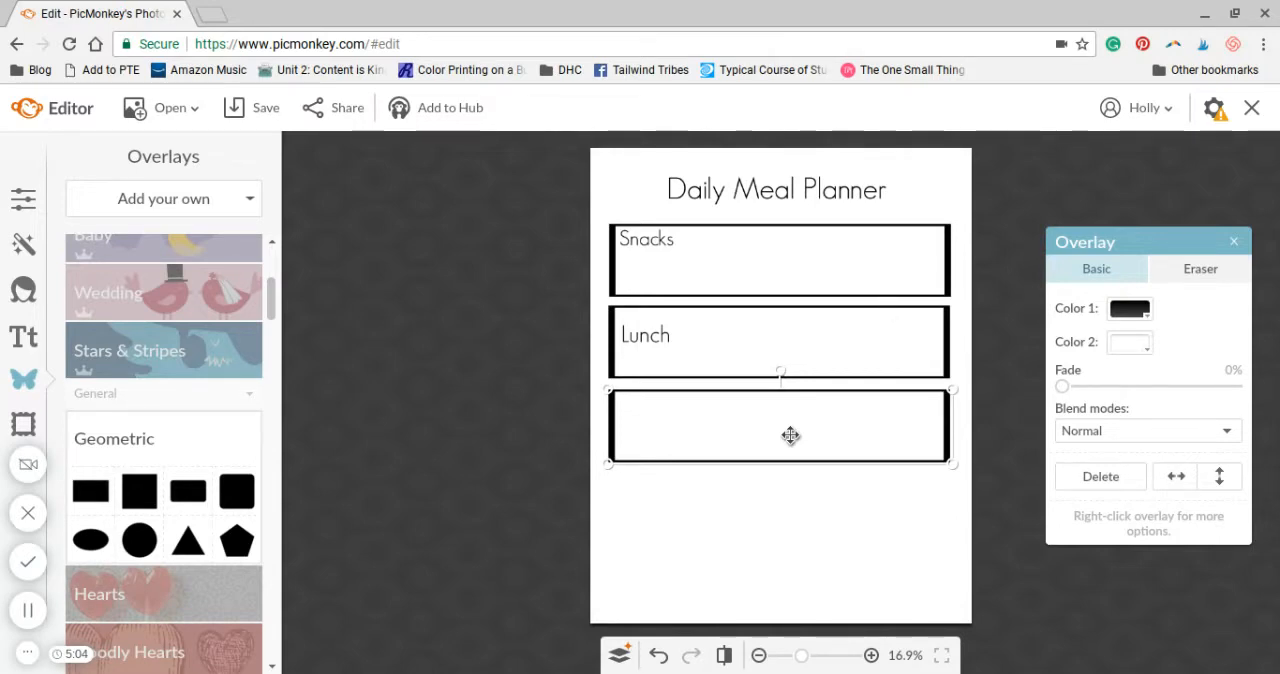
click(875, 408)
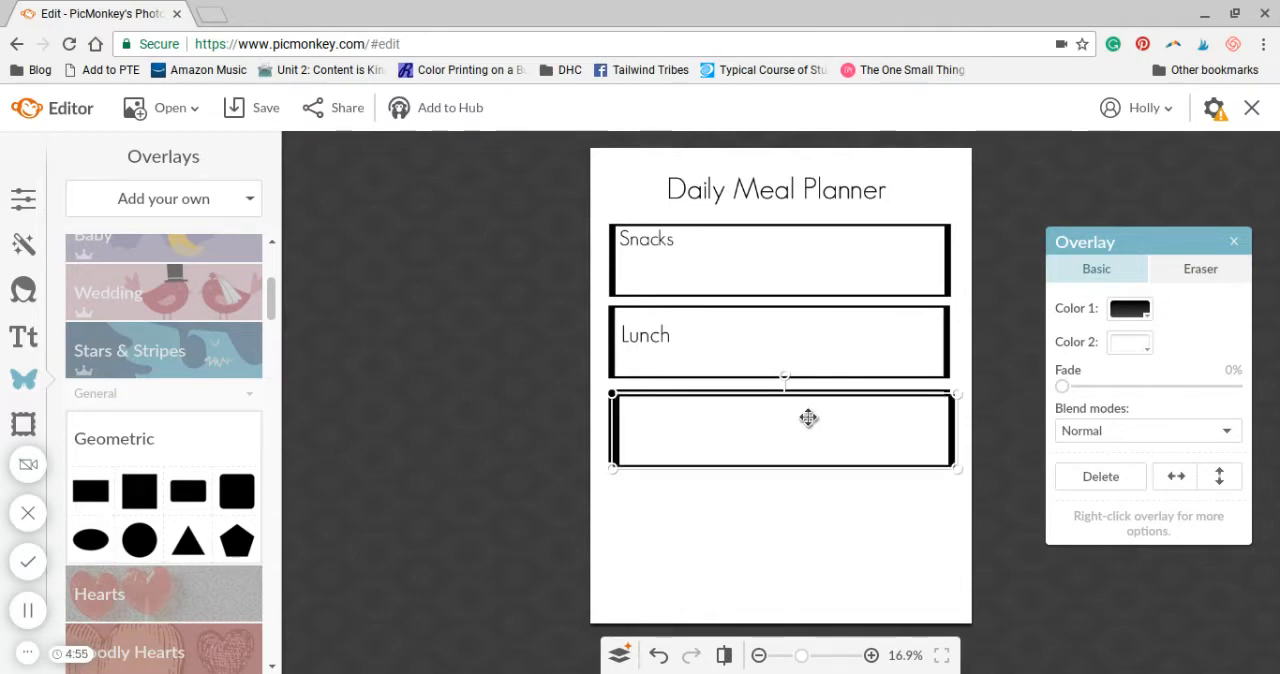
drag(808, 418, 807, 512)
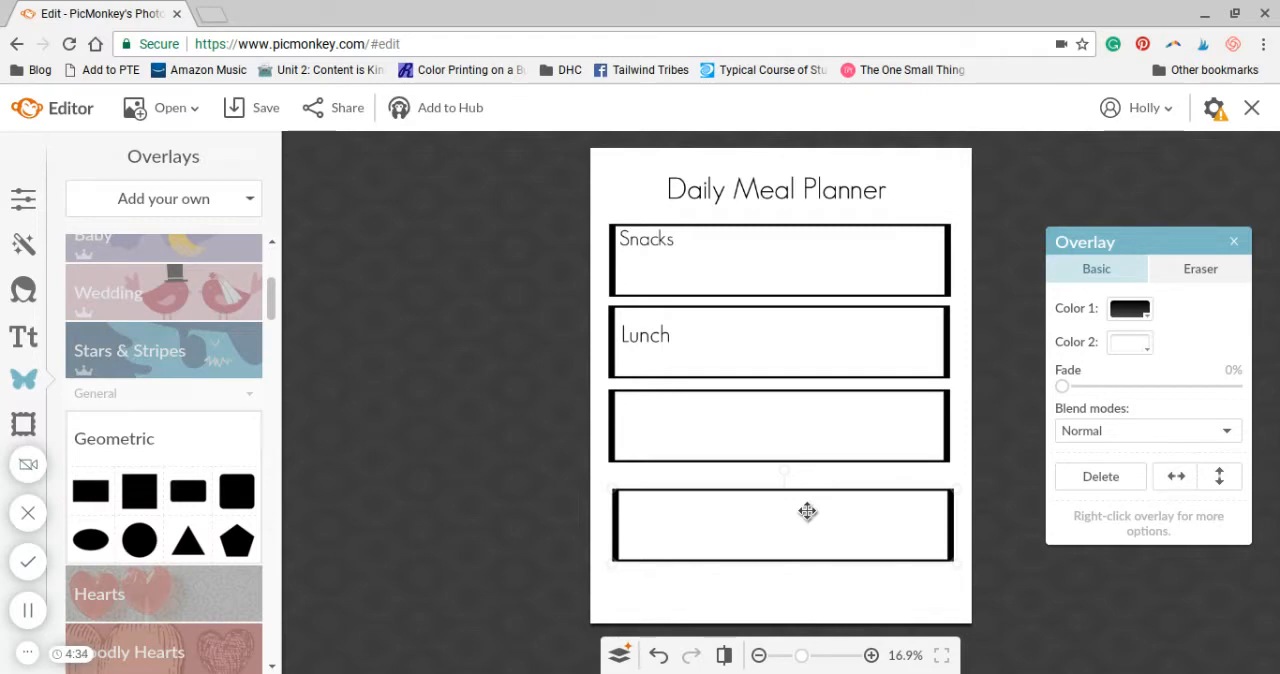
drag(807, 511, 806, 510)
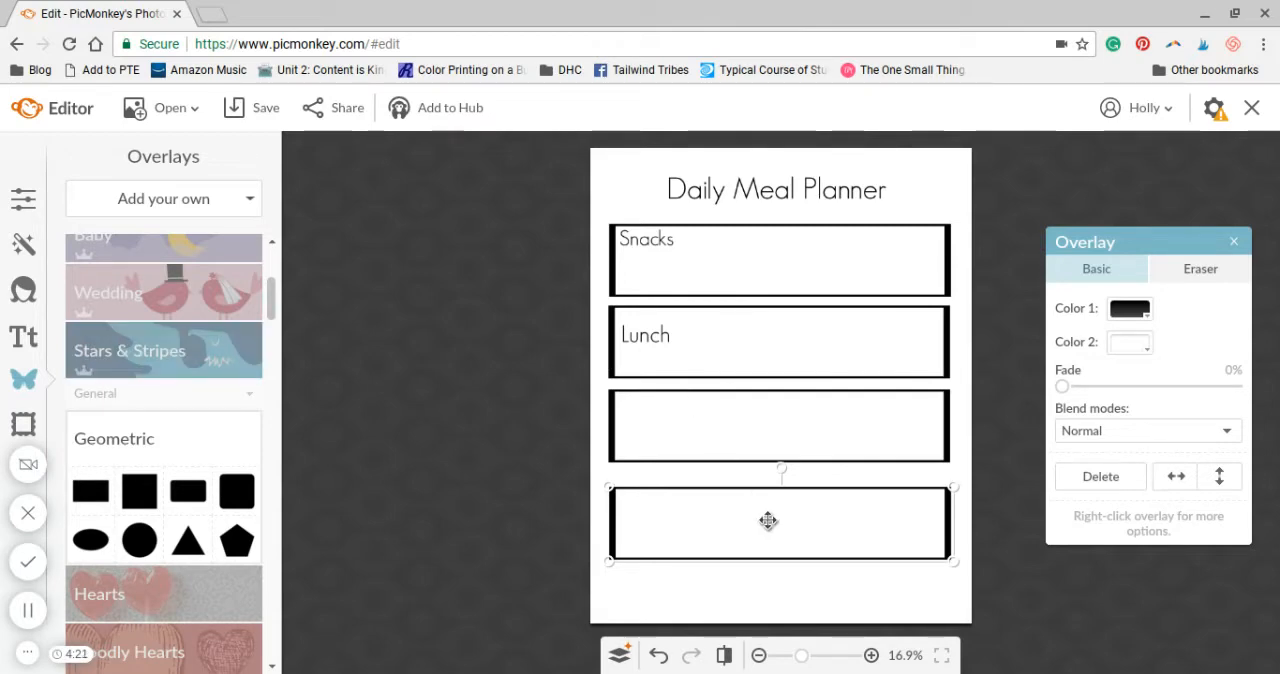
Move the fourth planner box up beneath the third one, aligned with the left edges of the boxes above
drag(768, 520, 769, 511)
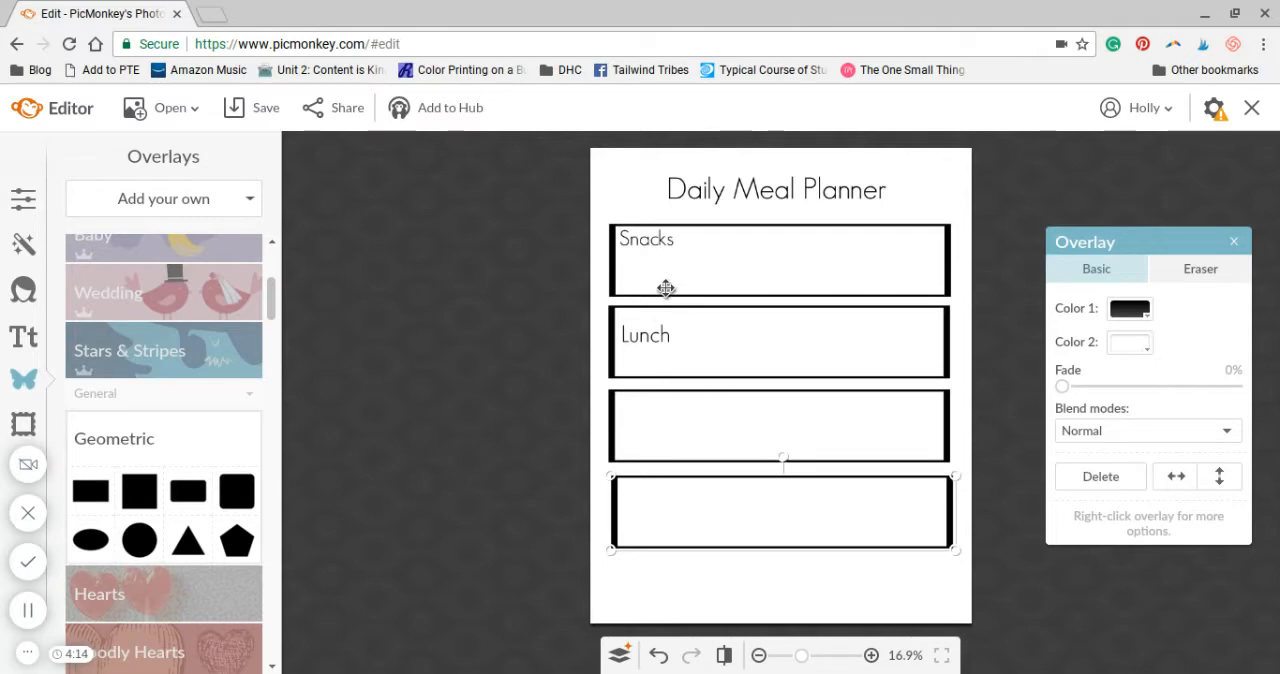
click(615, 276)
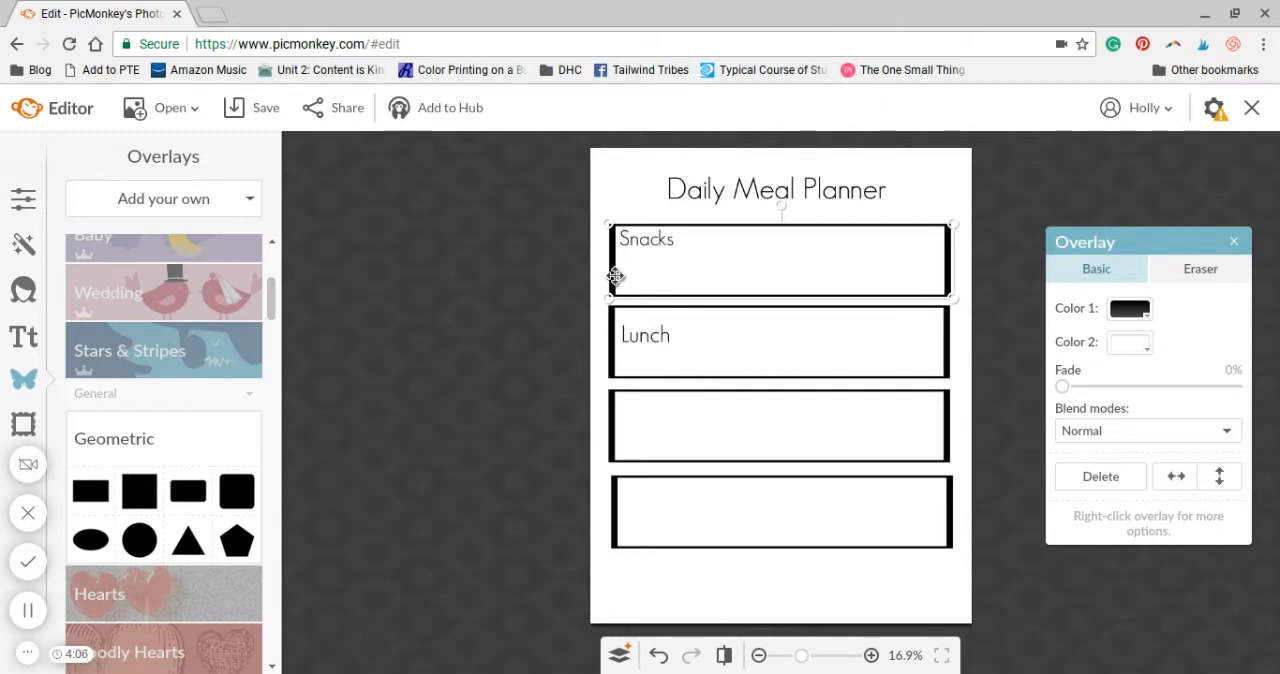
click(519, 288)
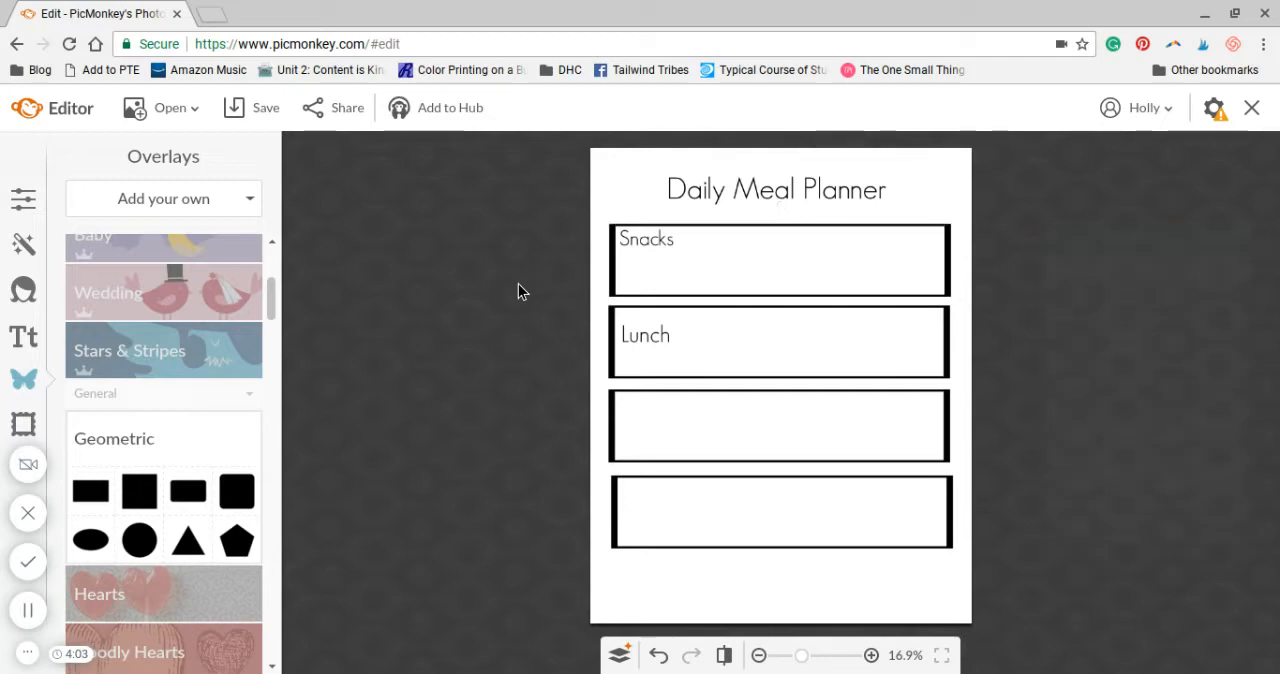
click(628, 502)
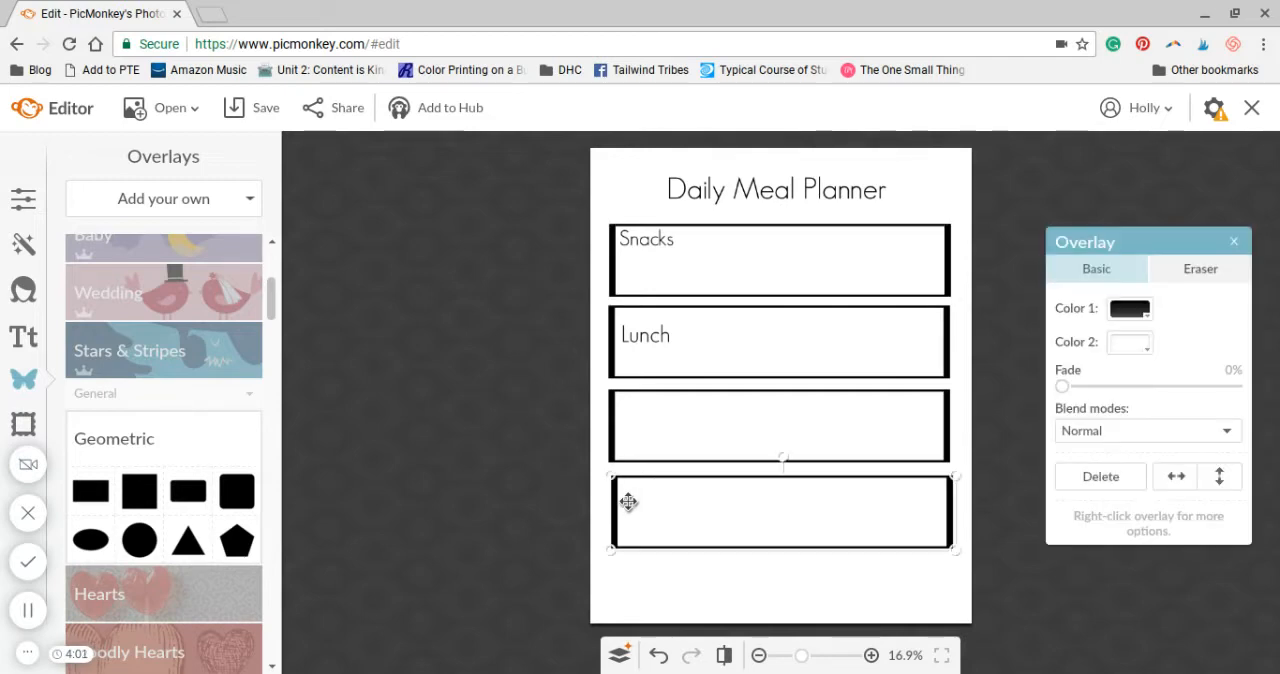
drag(628, 502, 623, 500)
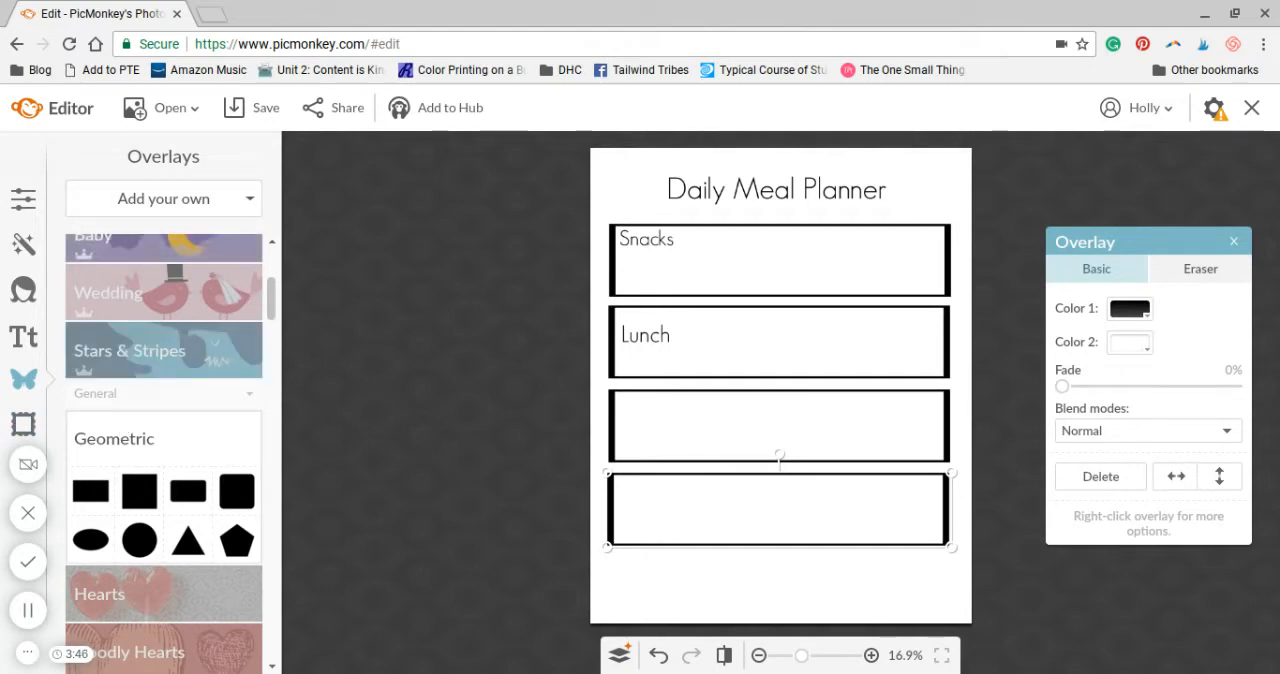
Add the iced coffee cup illustration from the computer as an overlay on the planner
scroll(290, 325, up, 1)
drag(274, 286, 274, 250)
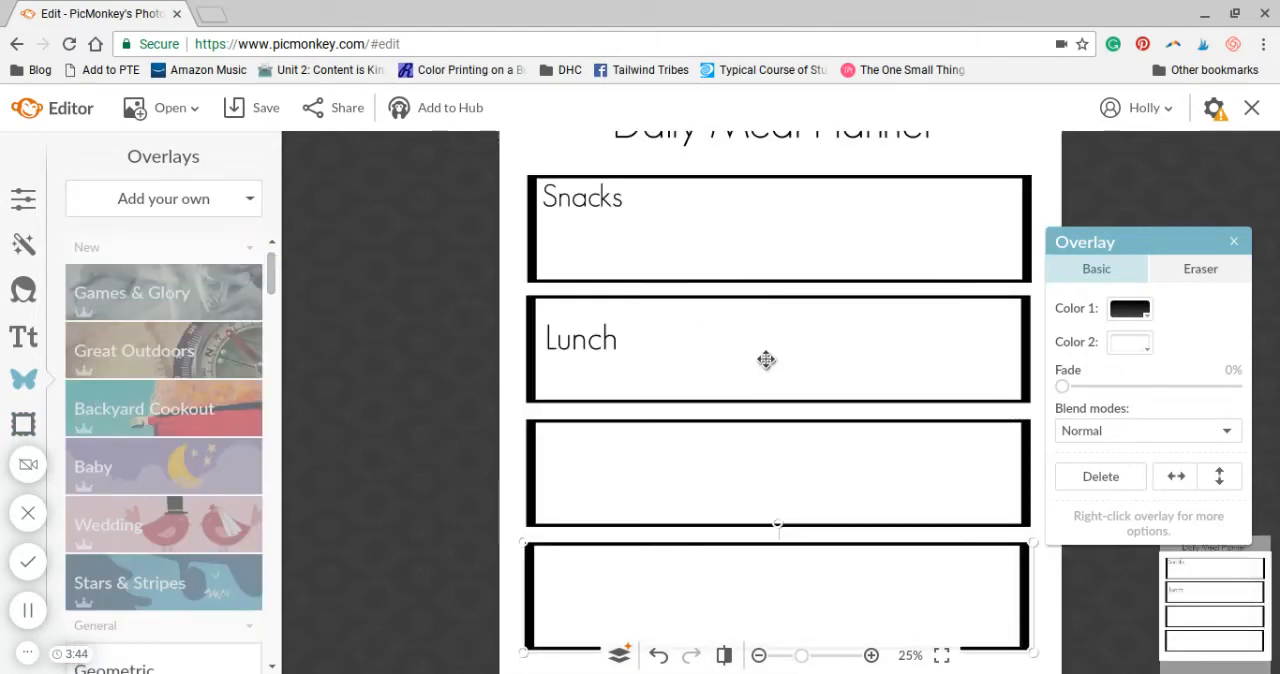
click(760, 655)
click(760, 655)
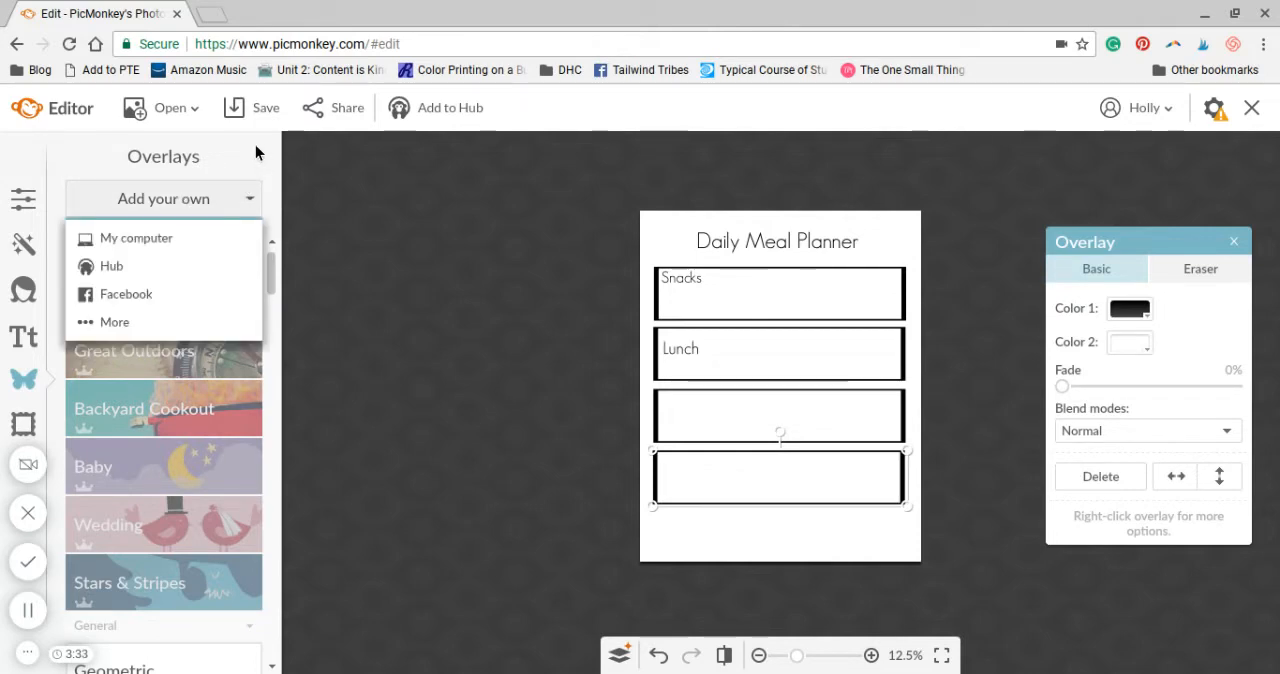
click(154, 236)
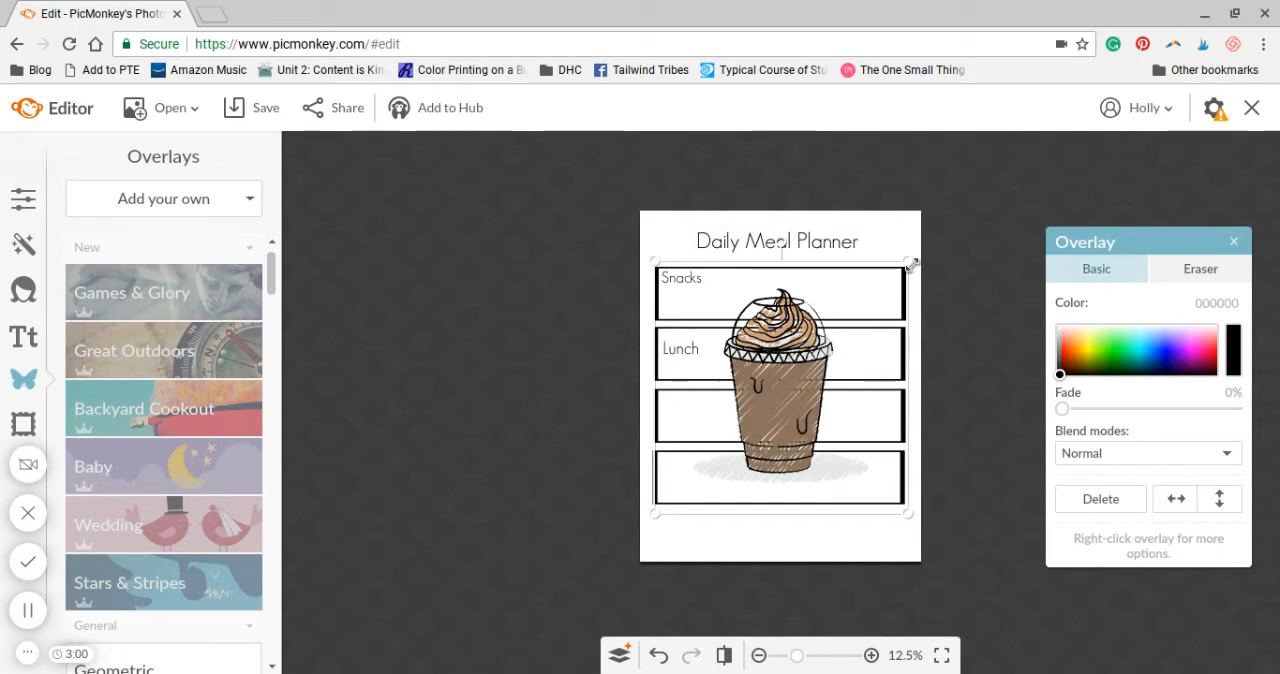
Shrink the coffee cup overlay and place it in the lower-right corner of the planner page, overlapping the fourth box's corner
drag(912, 265, 804, 331)
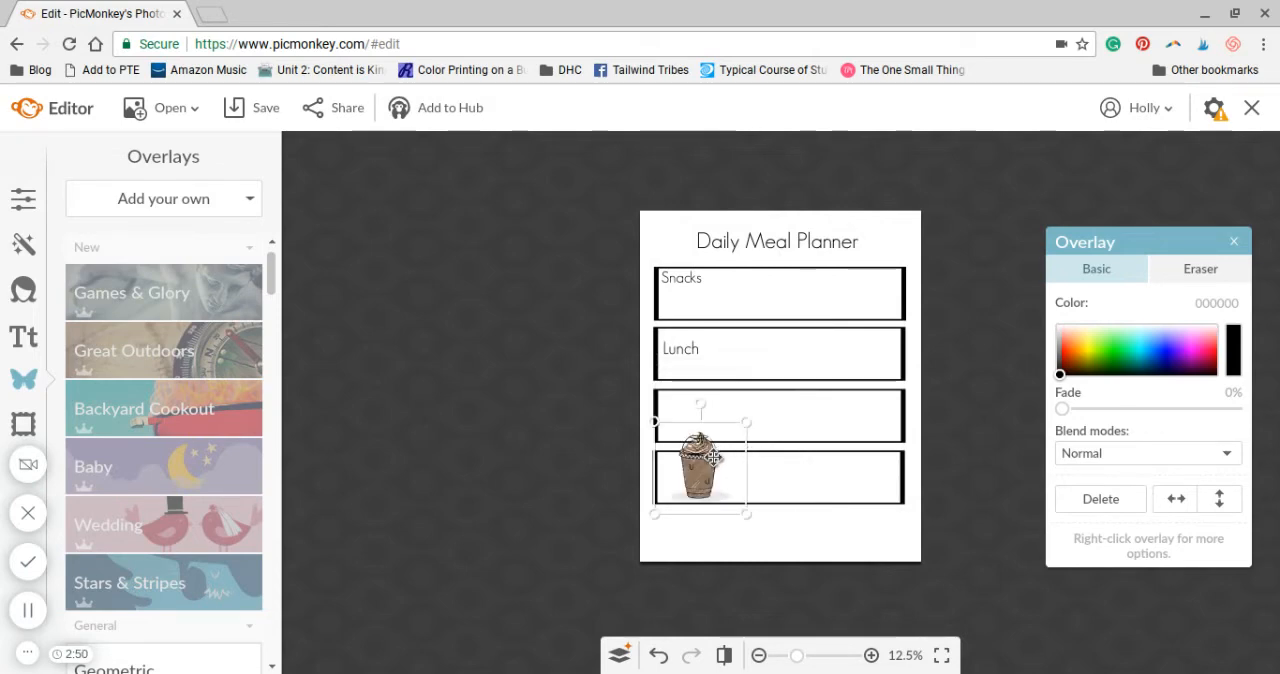
drag(691, 470, 834, 461)
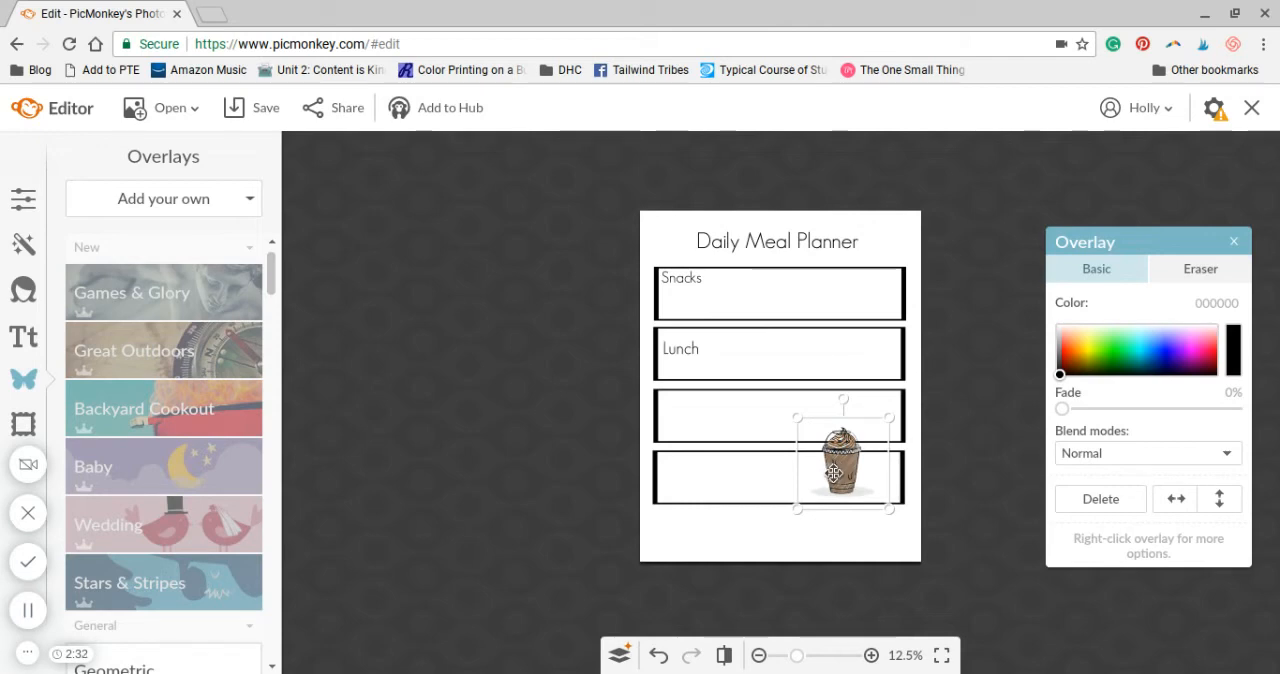
drag(834, 474, 895, 545)
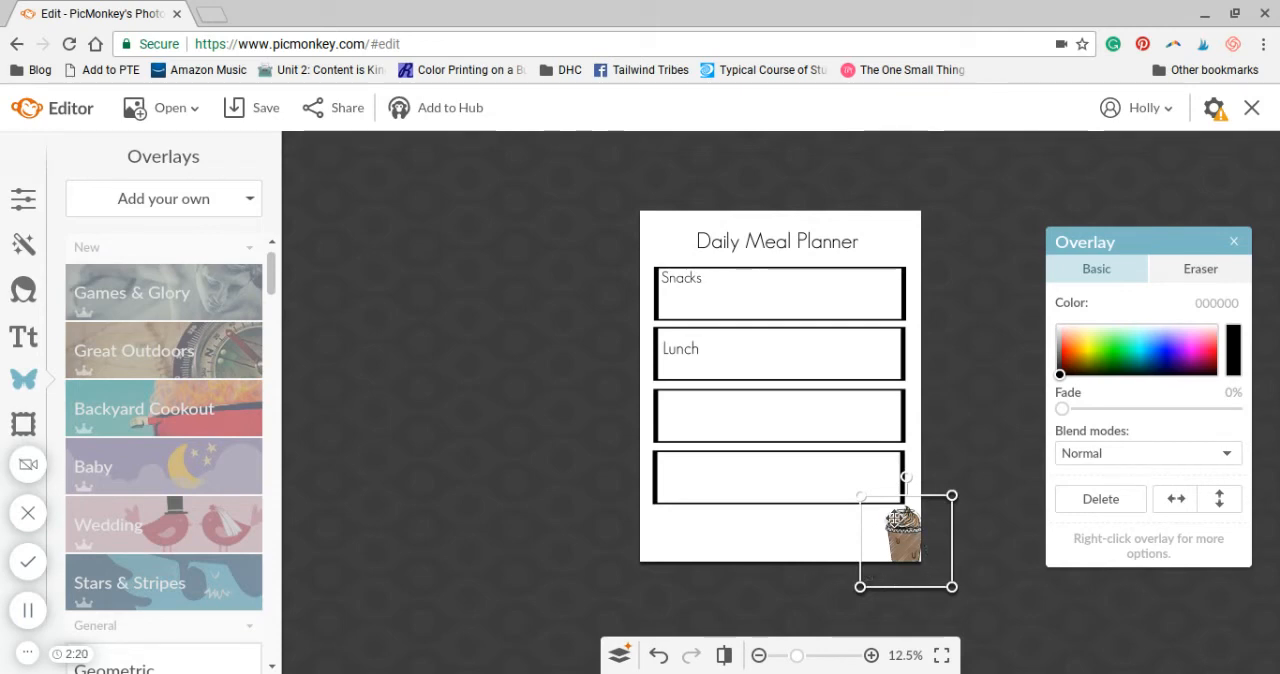
drag(903, 520, 880, 507)
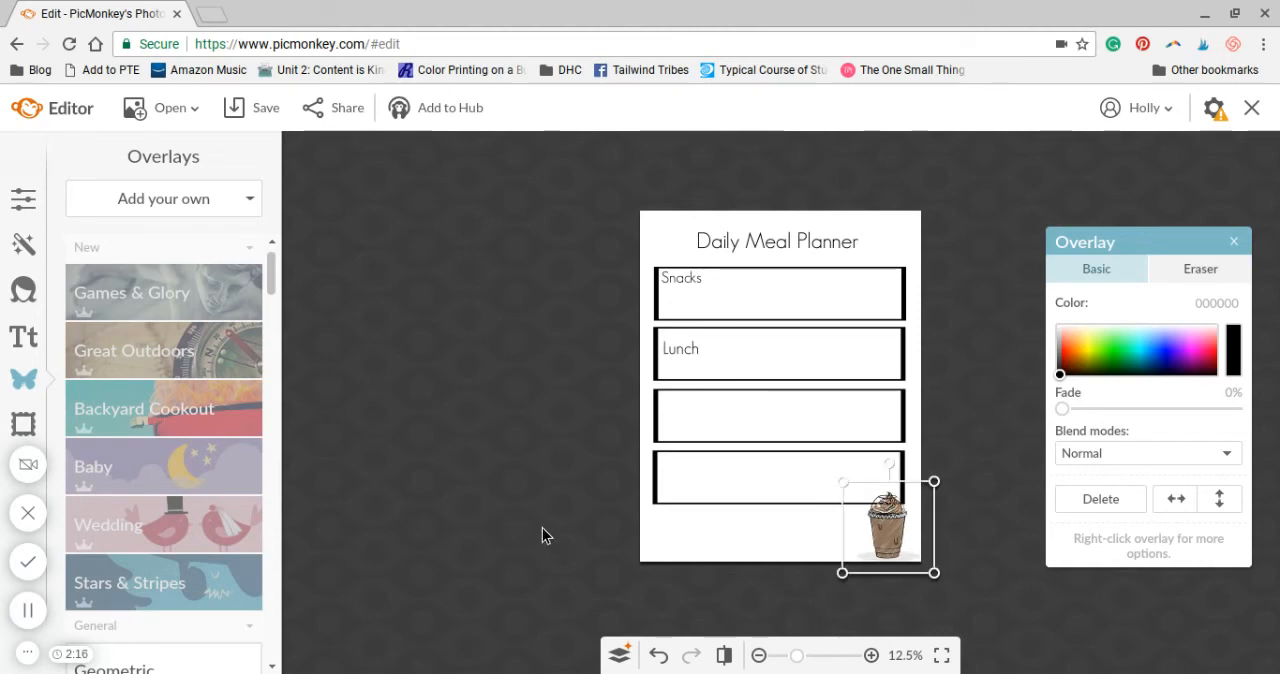
click(407, 494)
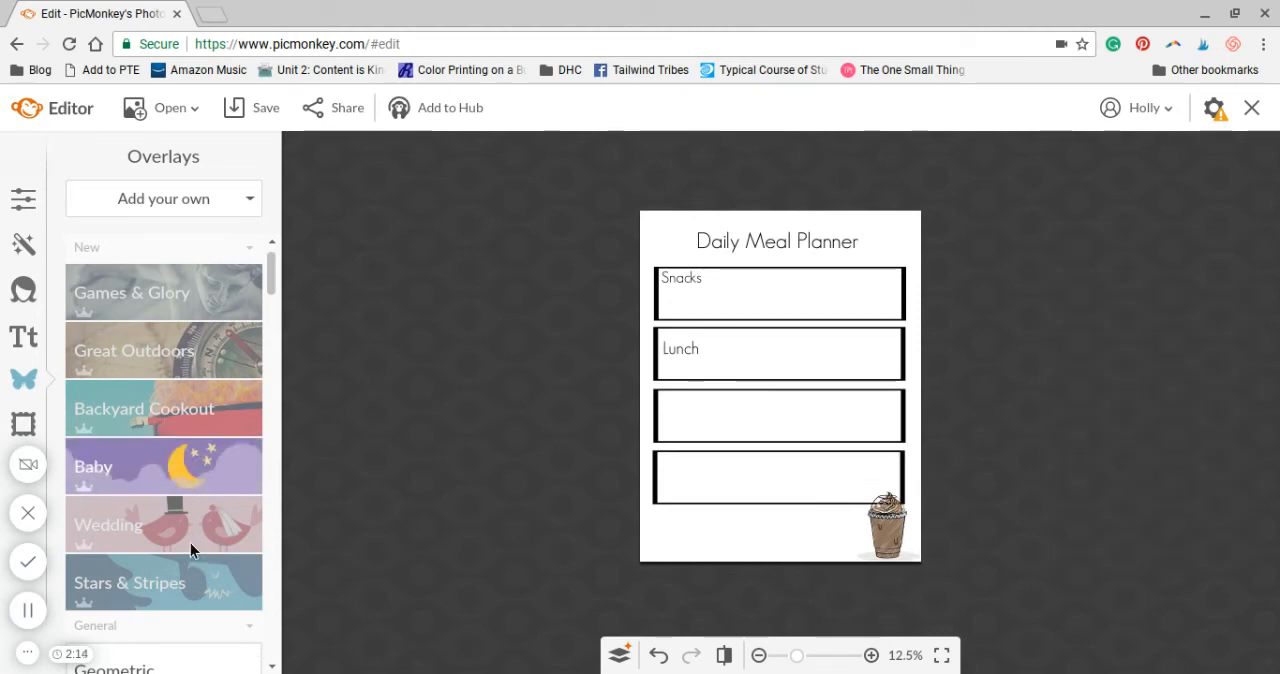
Add a Geo Sans Light footer text beneath the fourth box with the blog name followed by "2017"
click(24, 338)
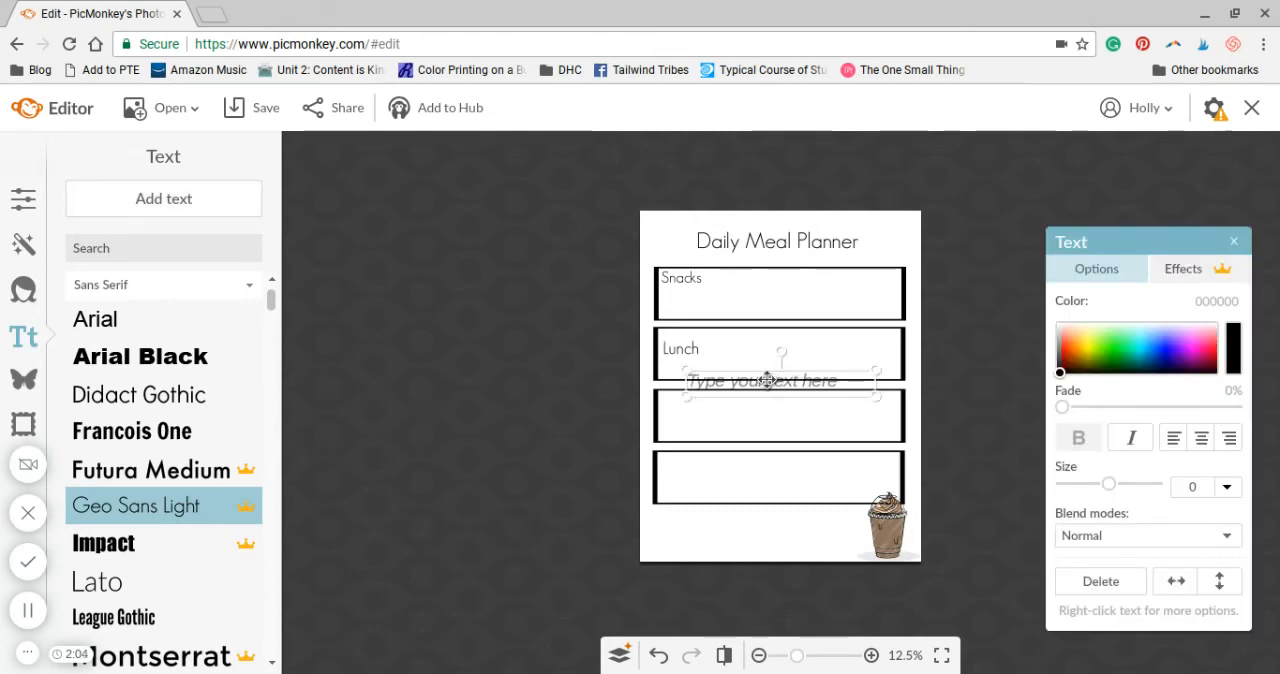
drag(766, 380, 754, 547)
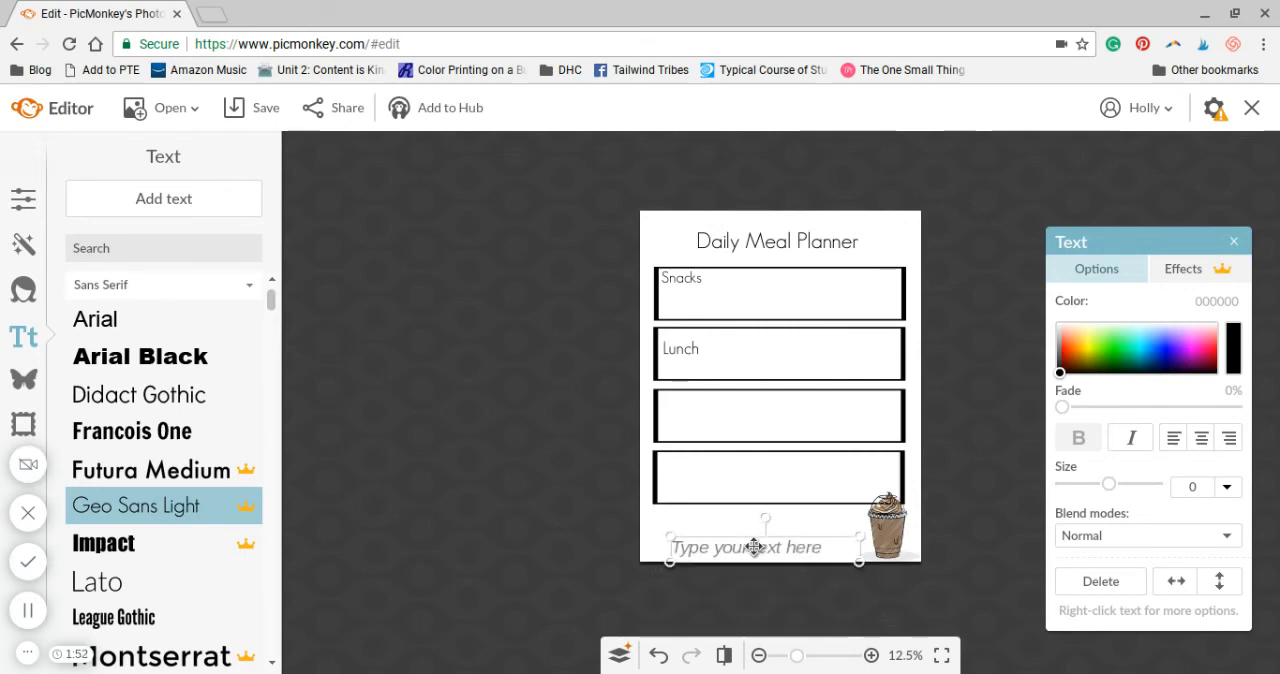
click(754, 547)
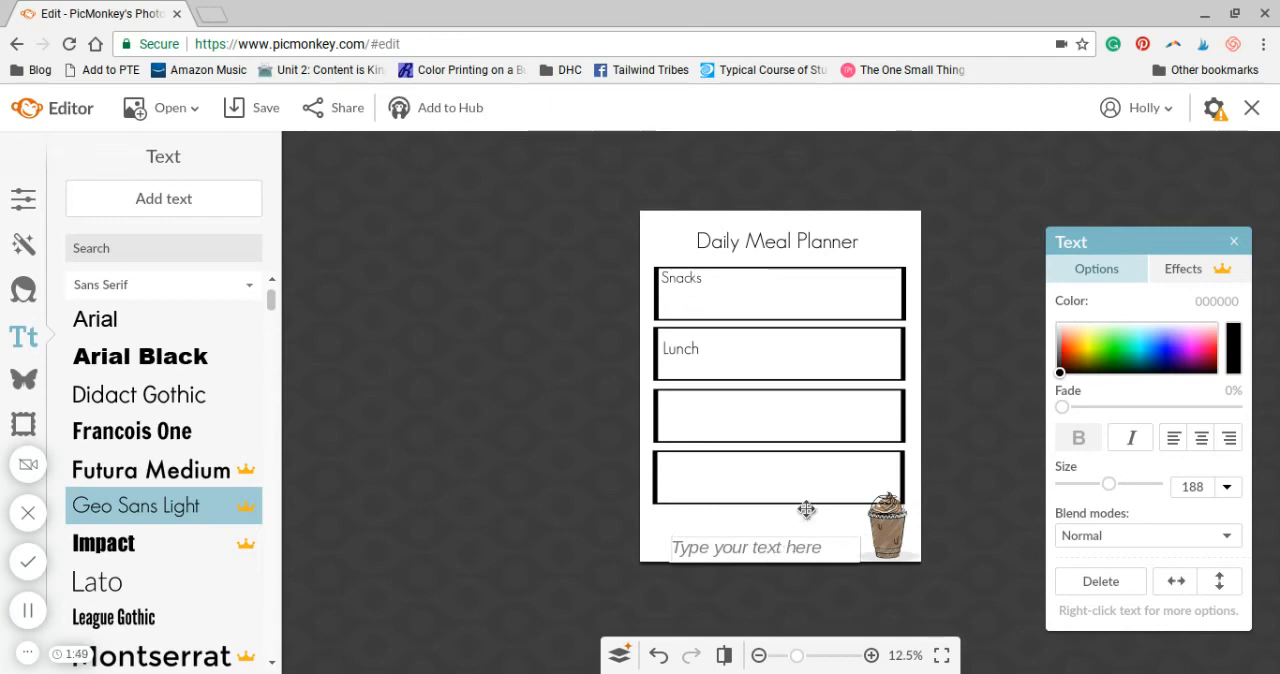
text(a)
key(BackSpace)
text(At Home With Holly)
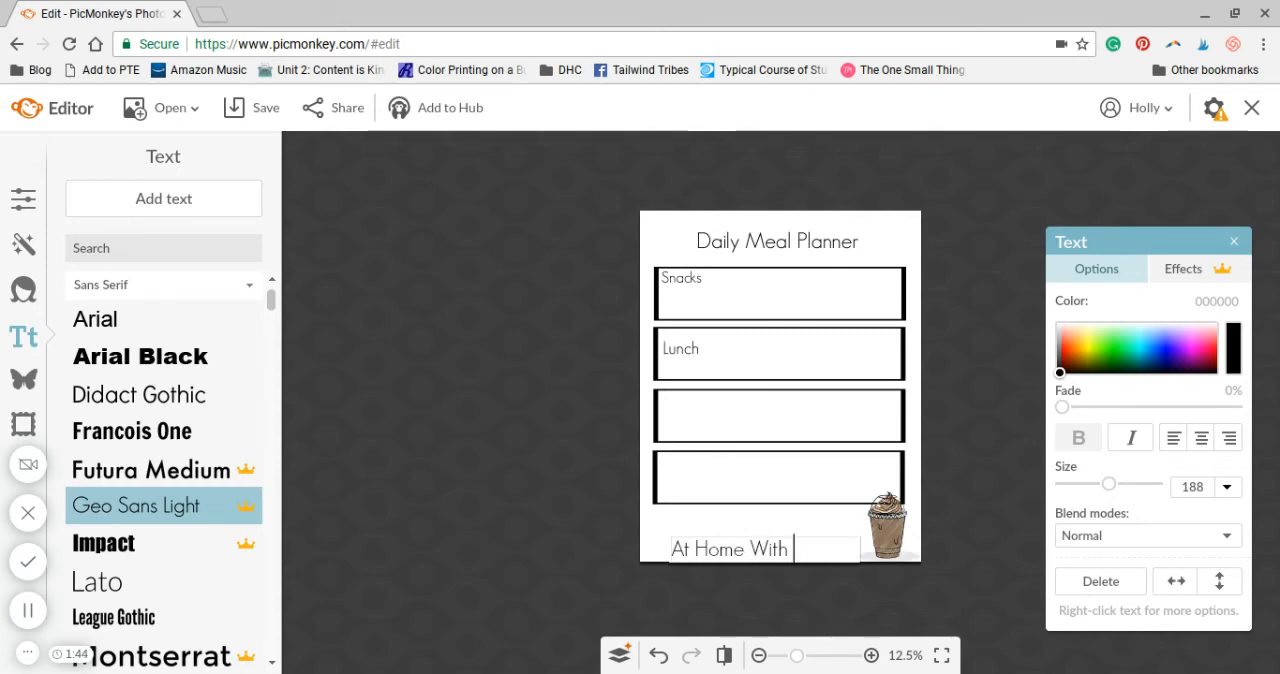
text( 2017)
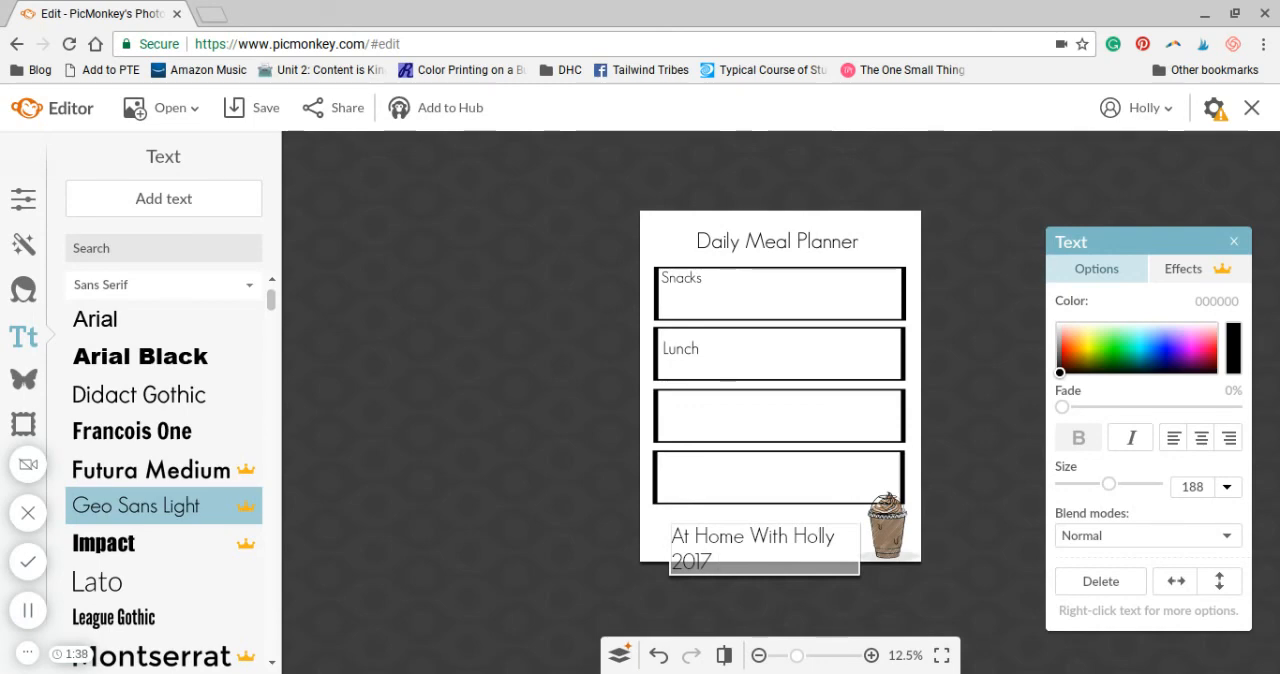
text( (c))
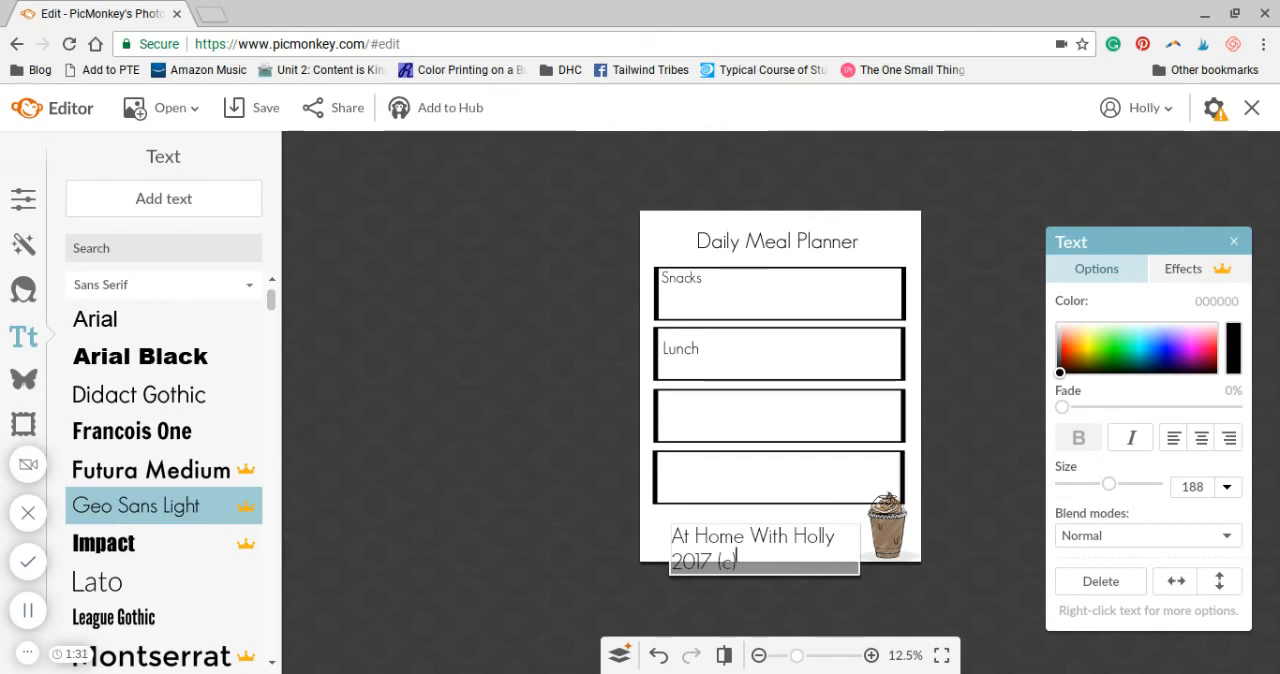
key(BackSpace)
key(BackSpace)
key(BackSpace)
key(BackSpace)
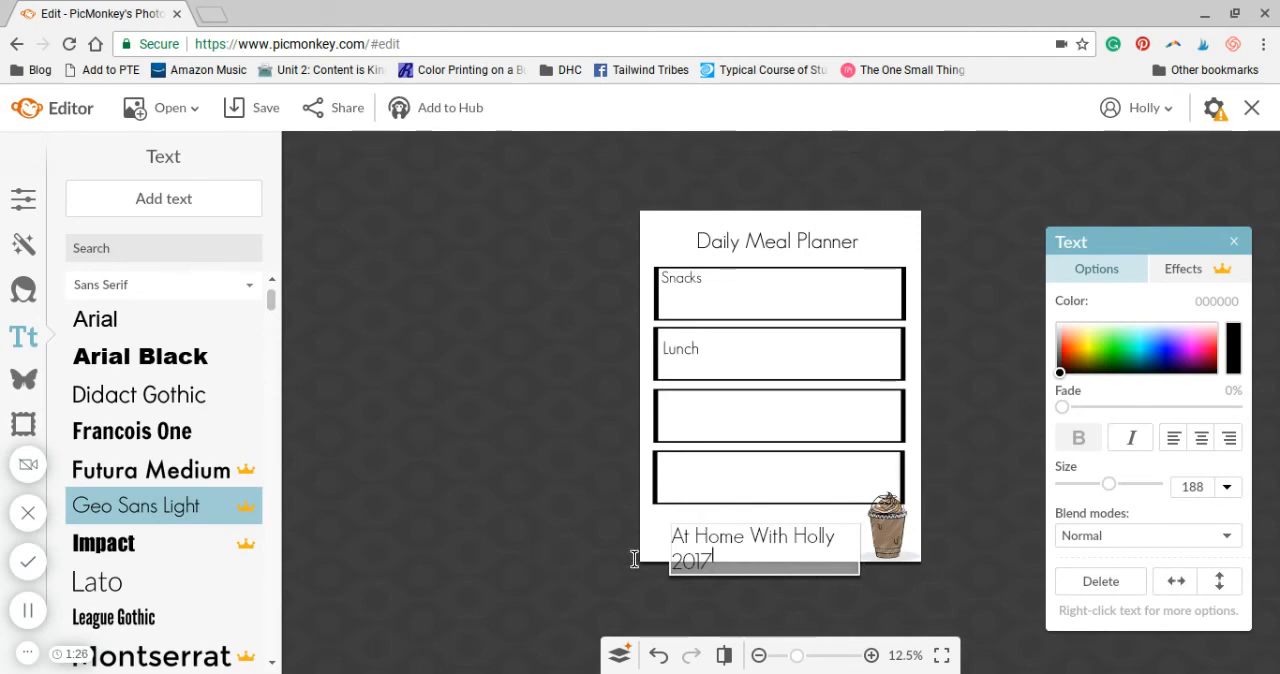
Reduce the footer text to size 118 and insert "(c)" between the blog name and 2017
key(ctrl+a)
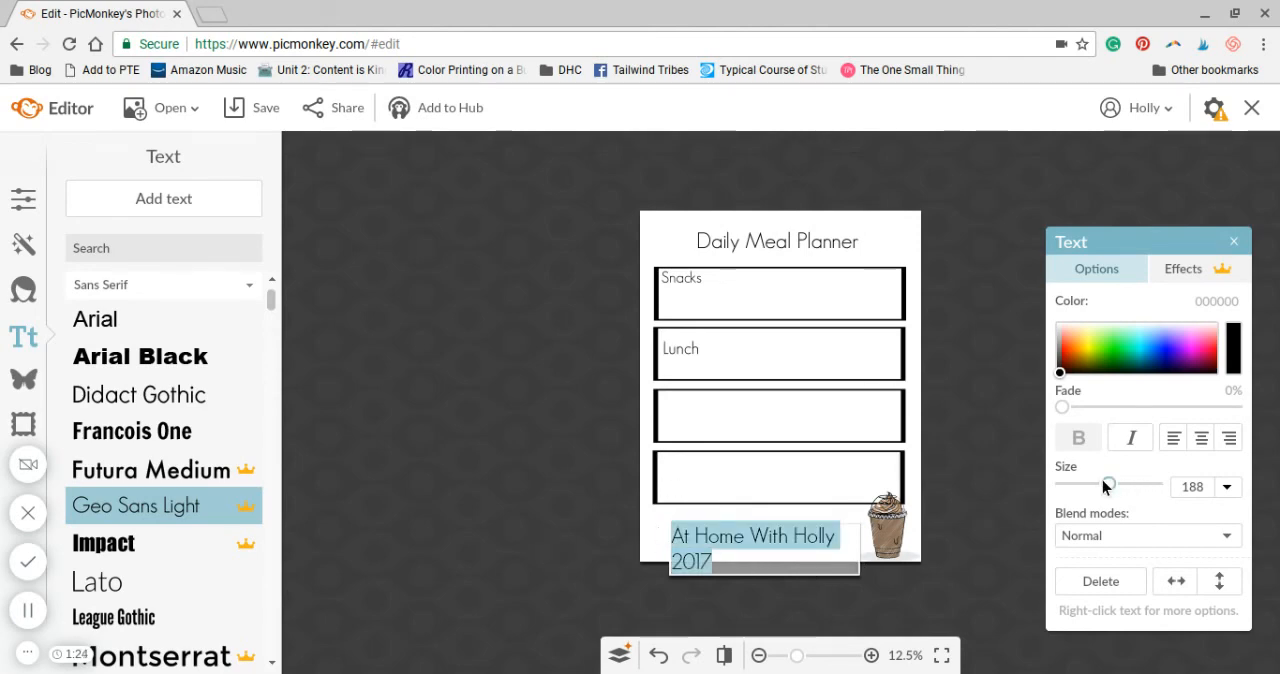
drag(1102, 480, 1088, 476)
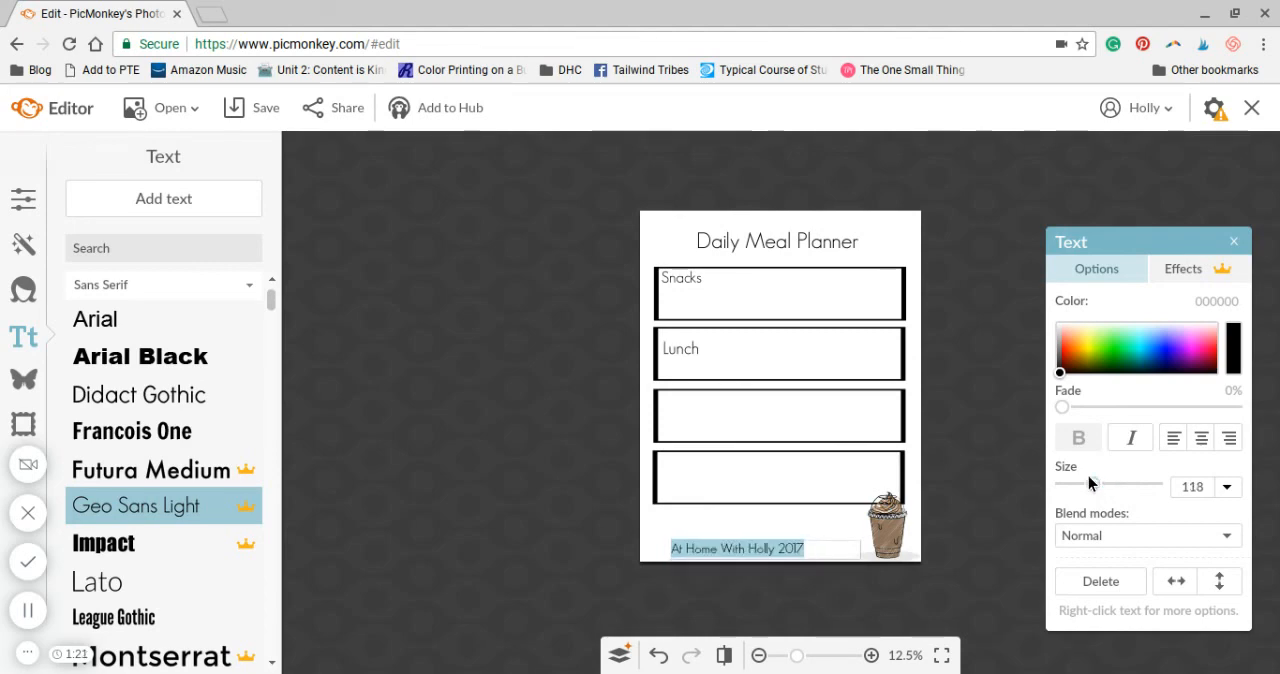
click(779, 548)
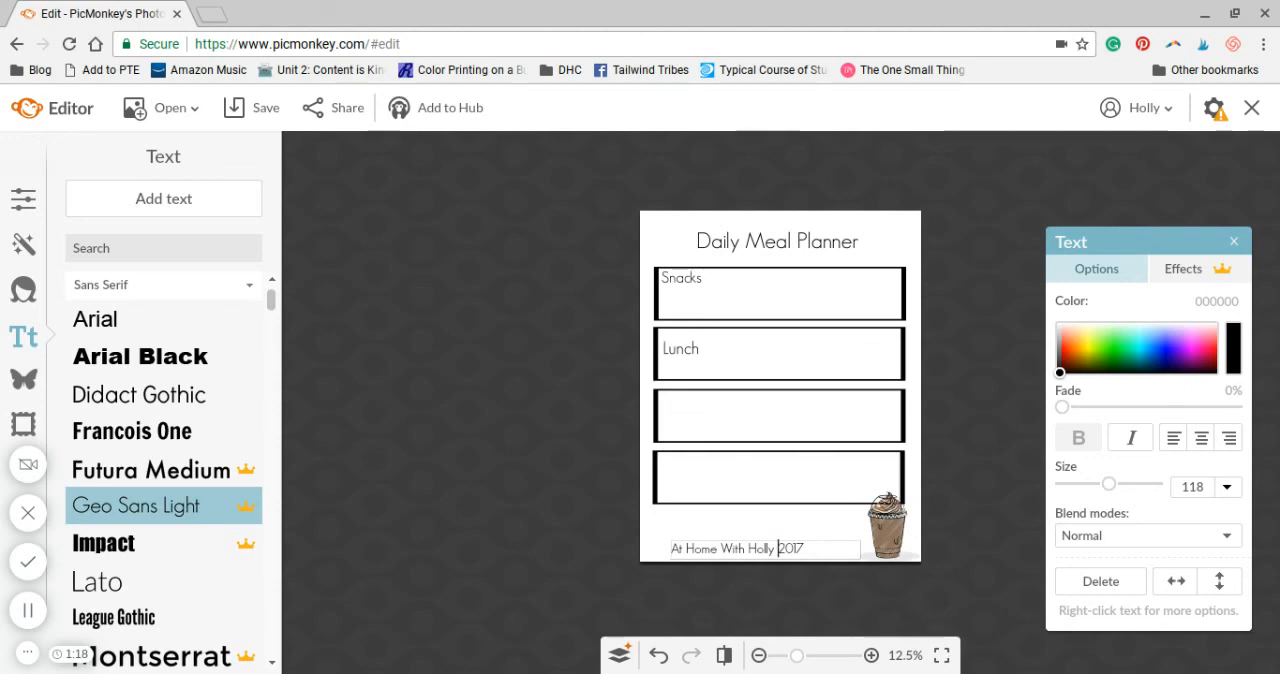
text(c)
key(Left)
text())
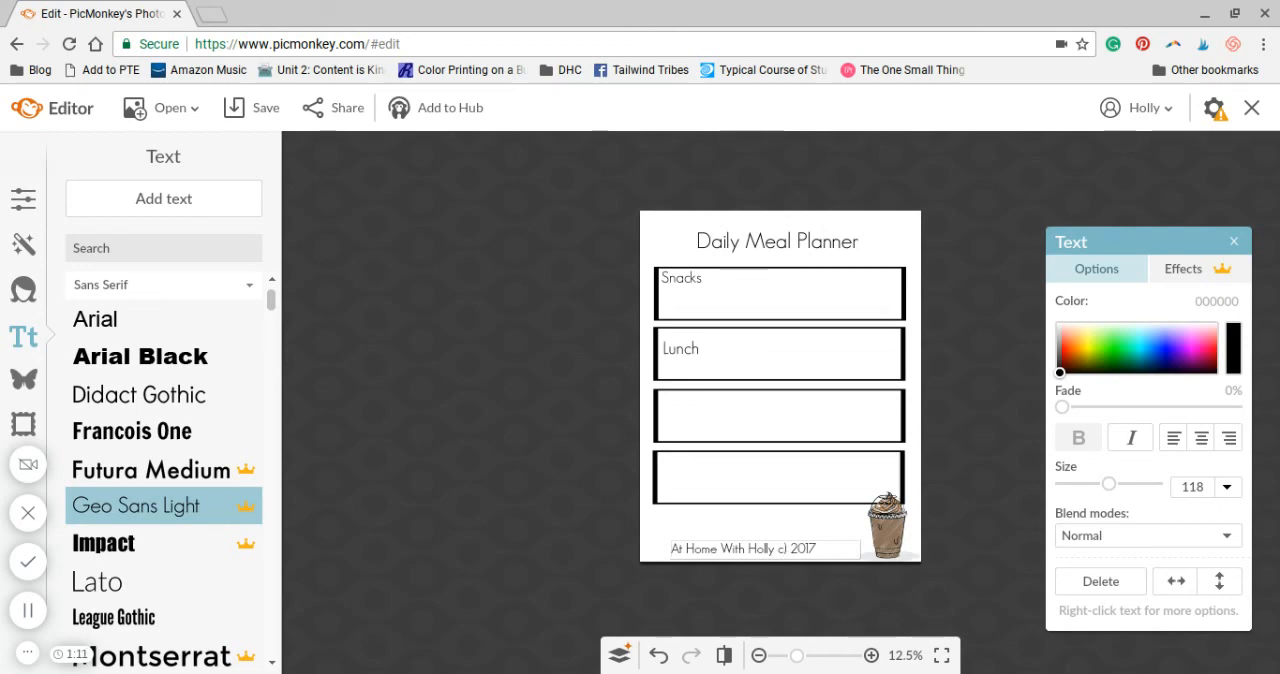
key(Left)
key(Left)
text(()
click(973, 522)
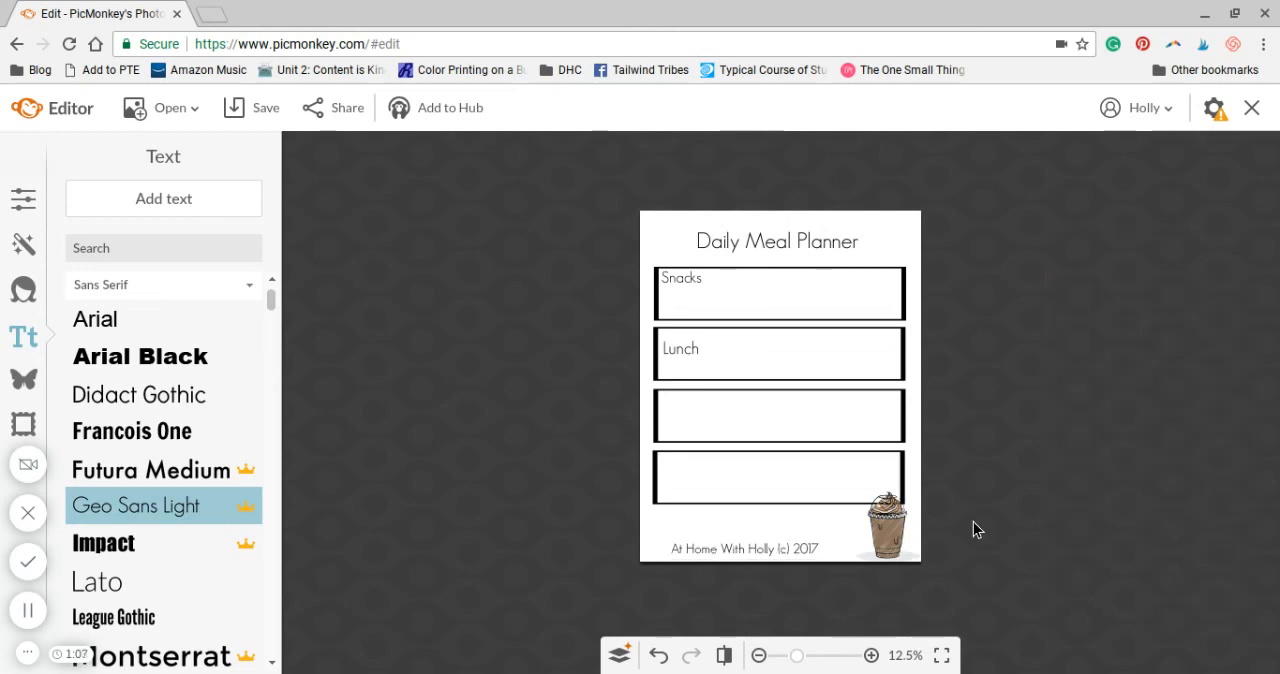
Replace "(c) 2017" at the end of the footer text with ".com" directly after the blog name
click(789, 548)
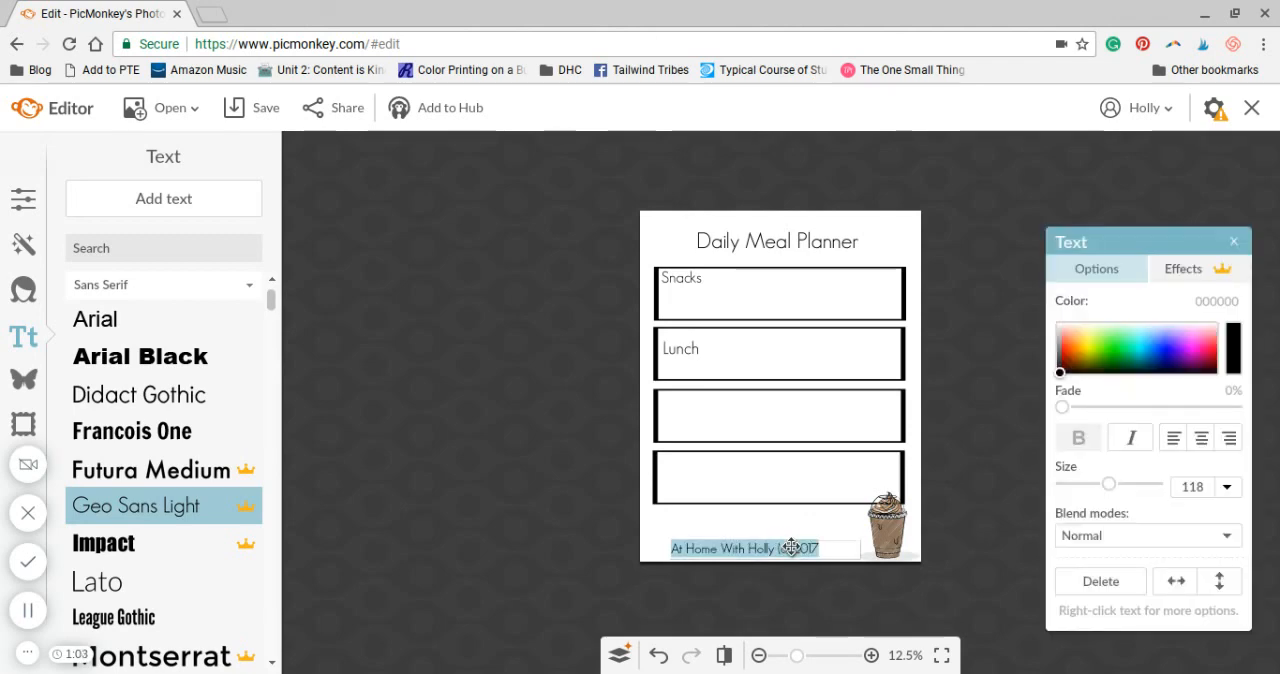
click(791, 548)
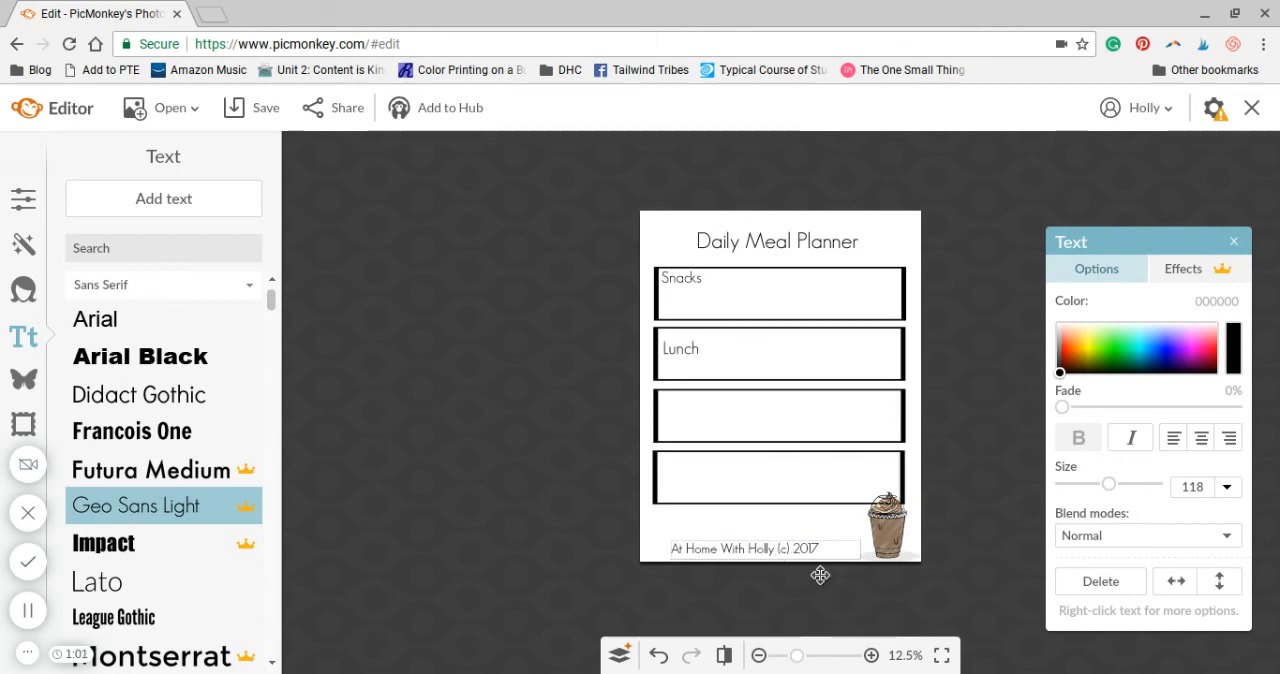
key(BackSpace)
key(BackSpace)
key(BackSpace)
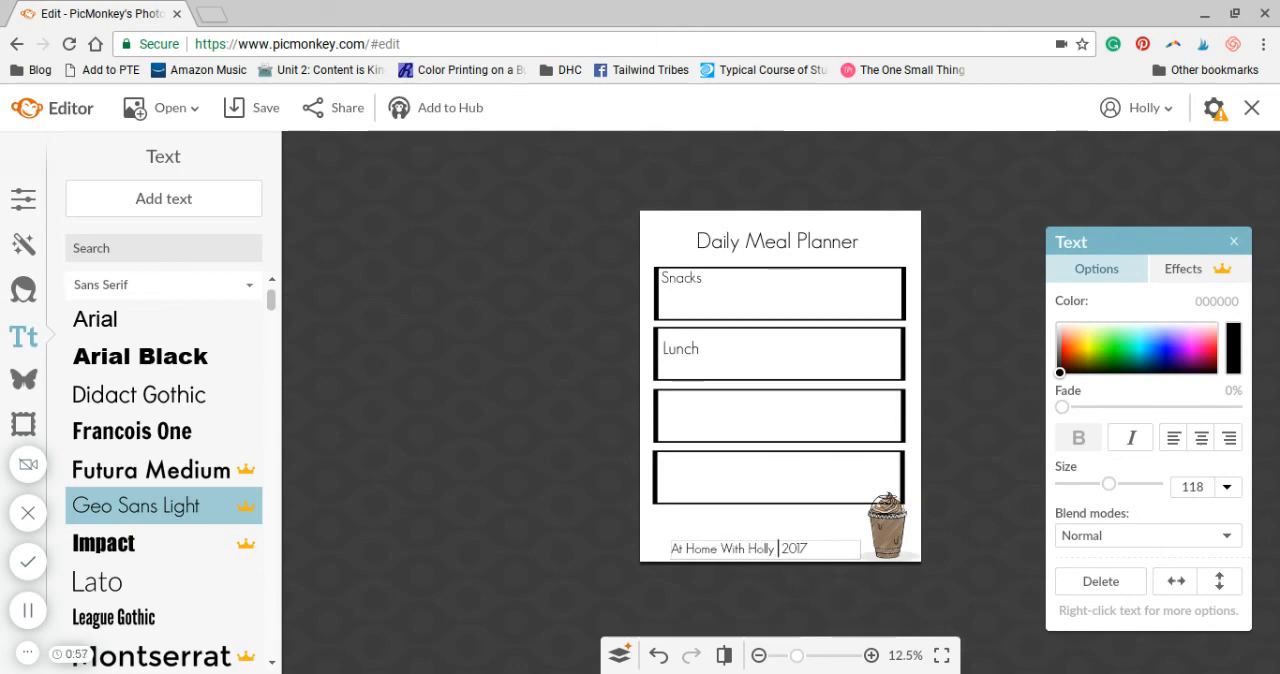
key(BackSpace)
key(Right)
key(Right)
key(Right)
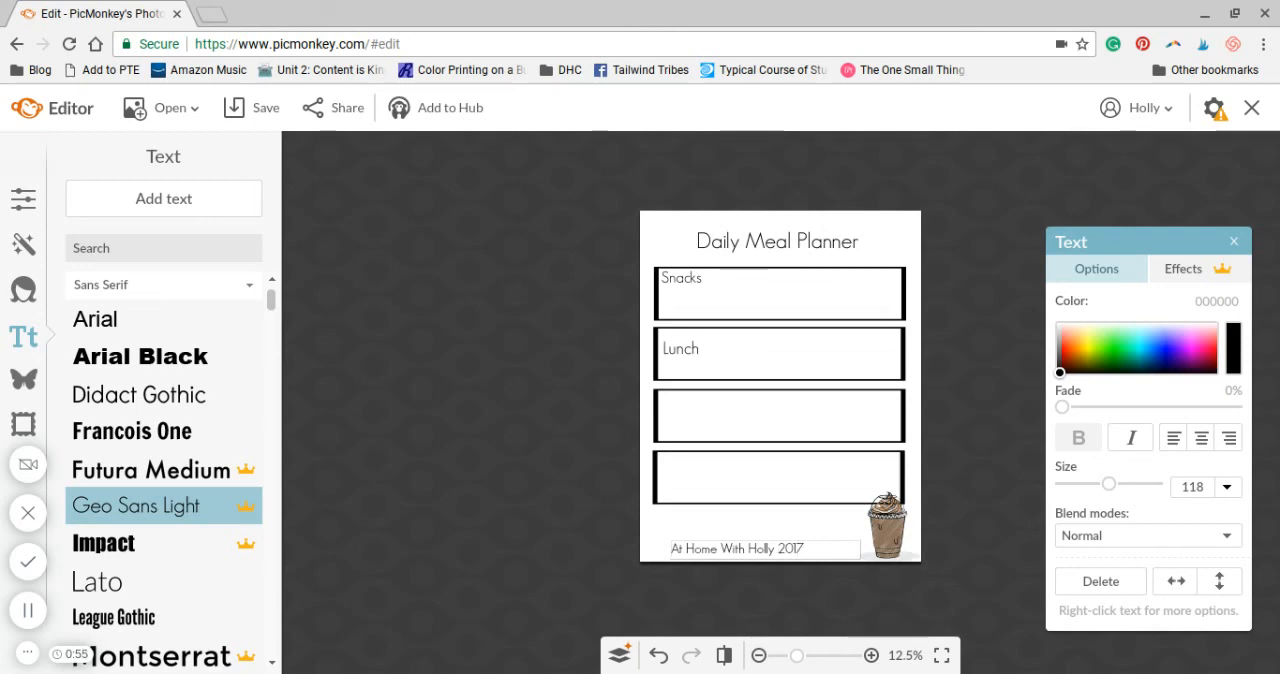
key(BackSpace)
key(BackSpace)
key(BackSpace)
key(BackSpace)
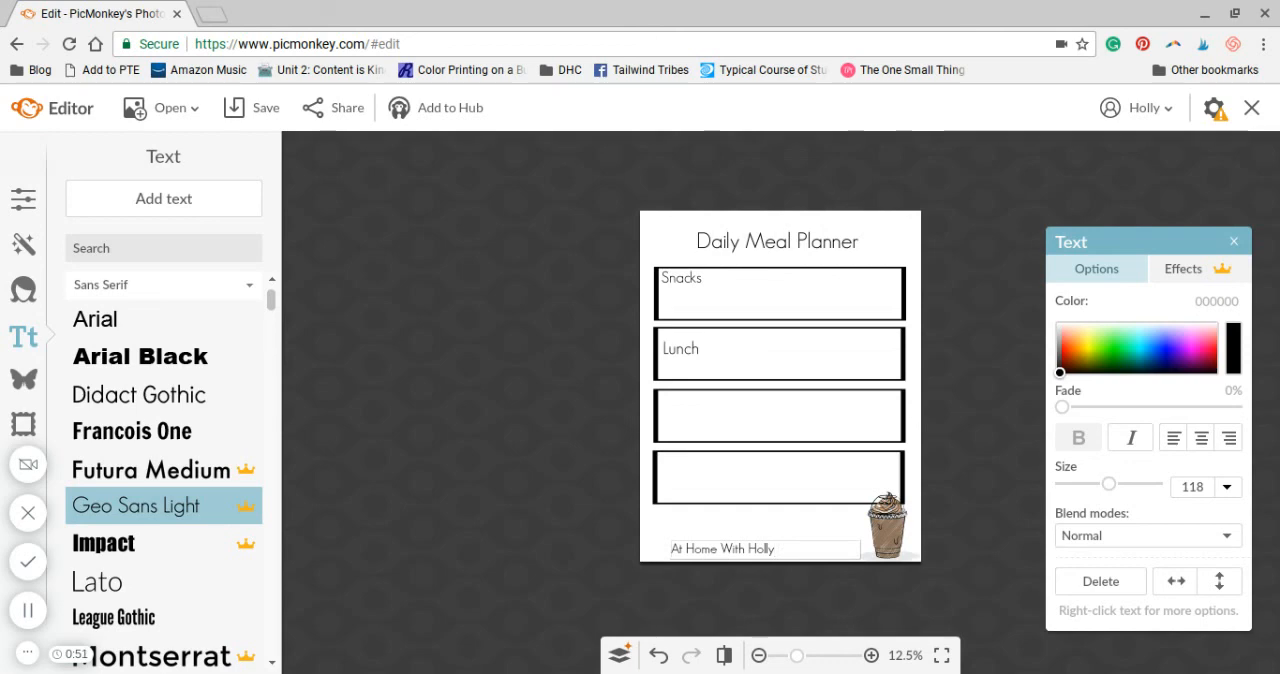
text(.com)
Make the last two words of the blog name in the footer lowercase and remove the space between them
key(Left)
key(Left)
key(Left)
key(Left)
key(Left)
key(Left)
key(Left)
key(Left)
key(Left)
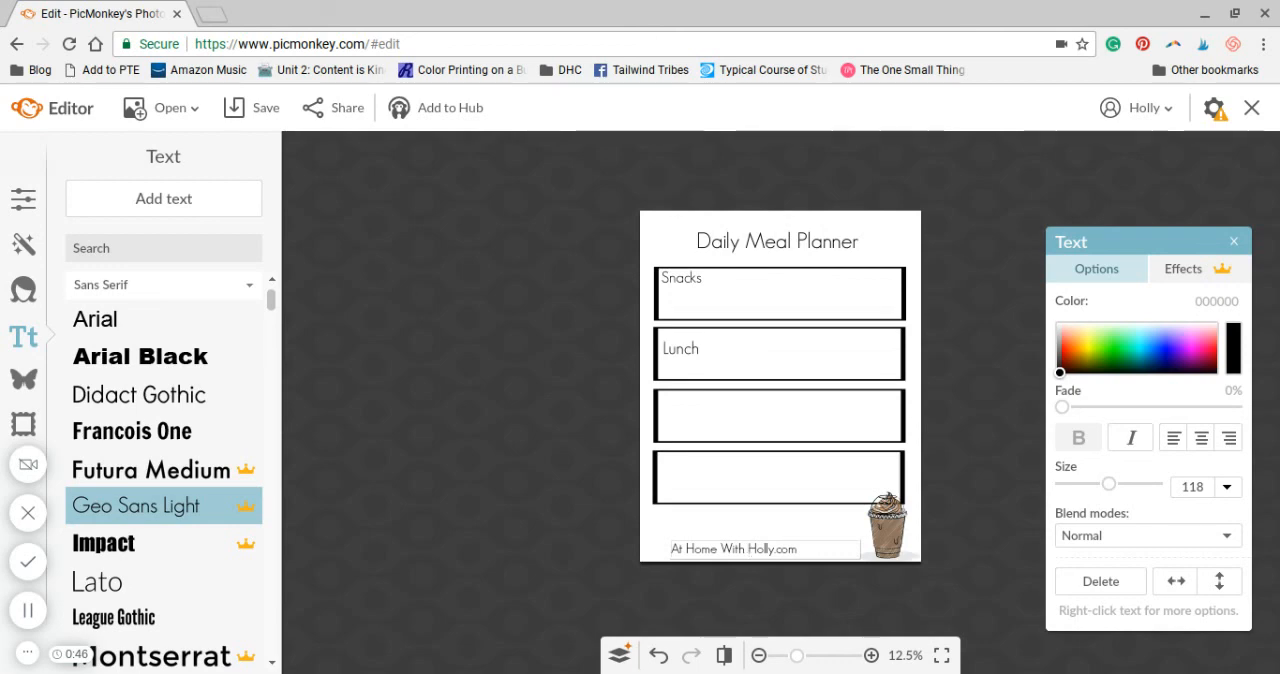
key(BackSpace)
key(BackSpace)
text(h)
key(BackSpace)
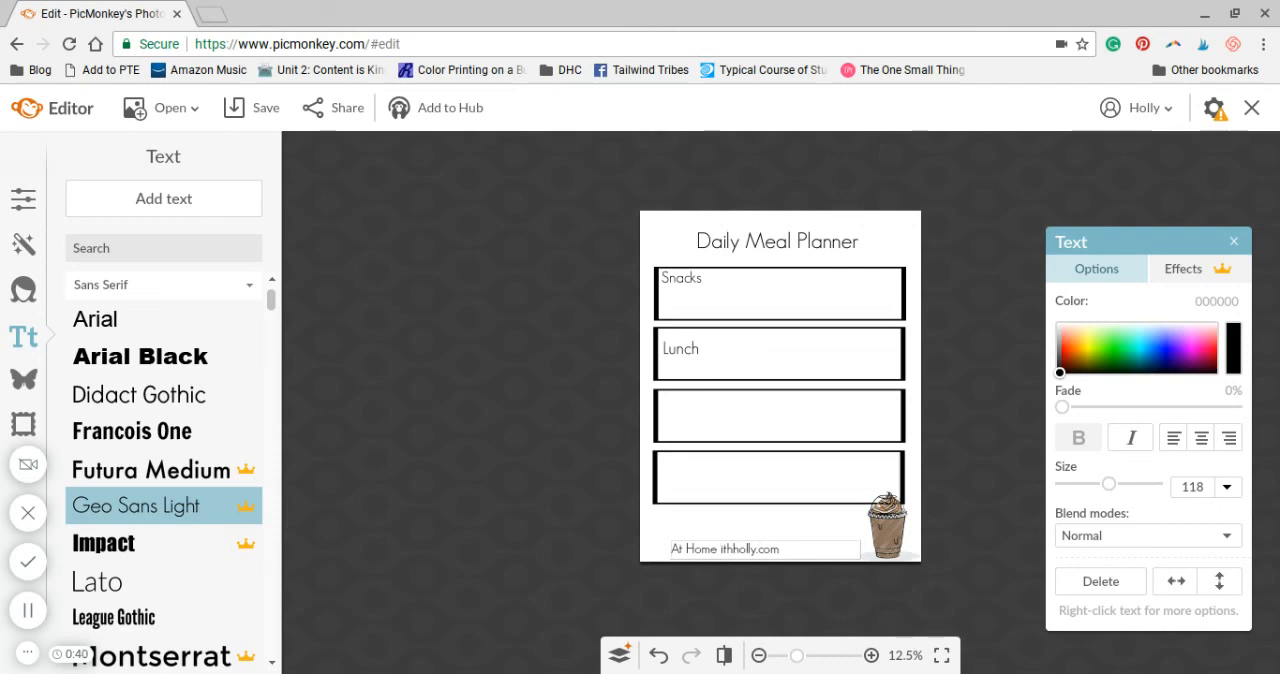
text(w)
key(Right)
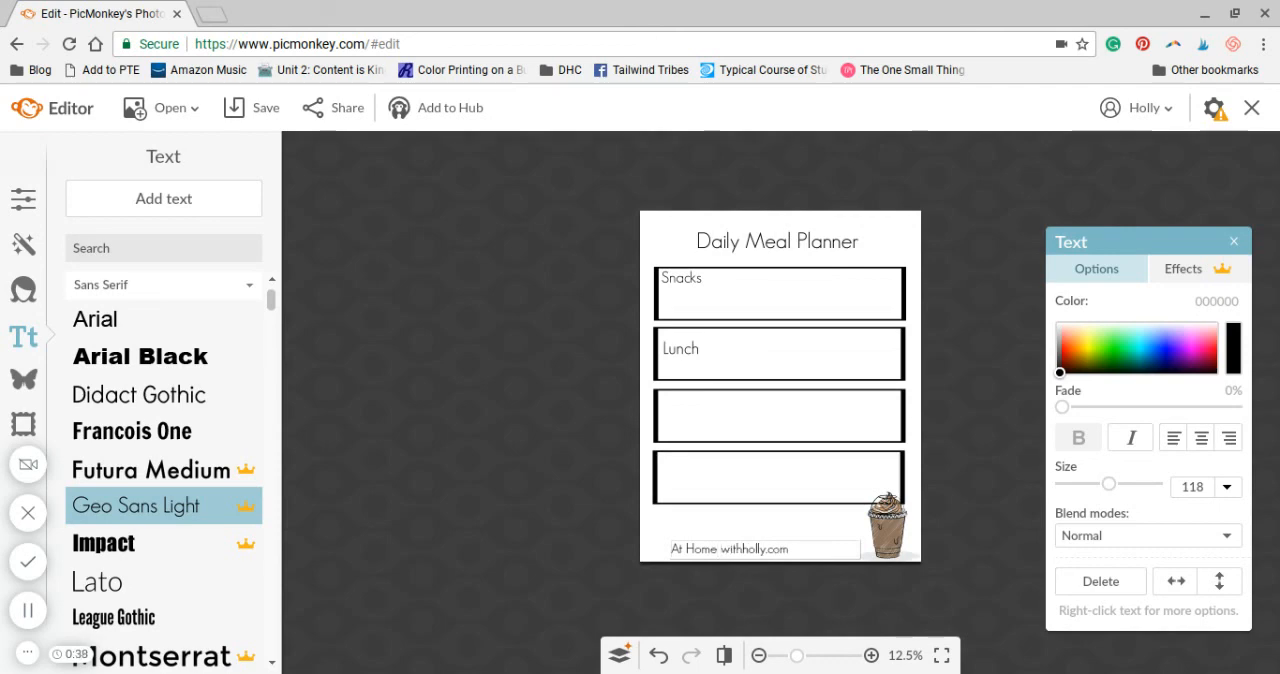